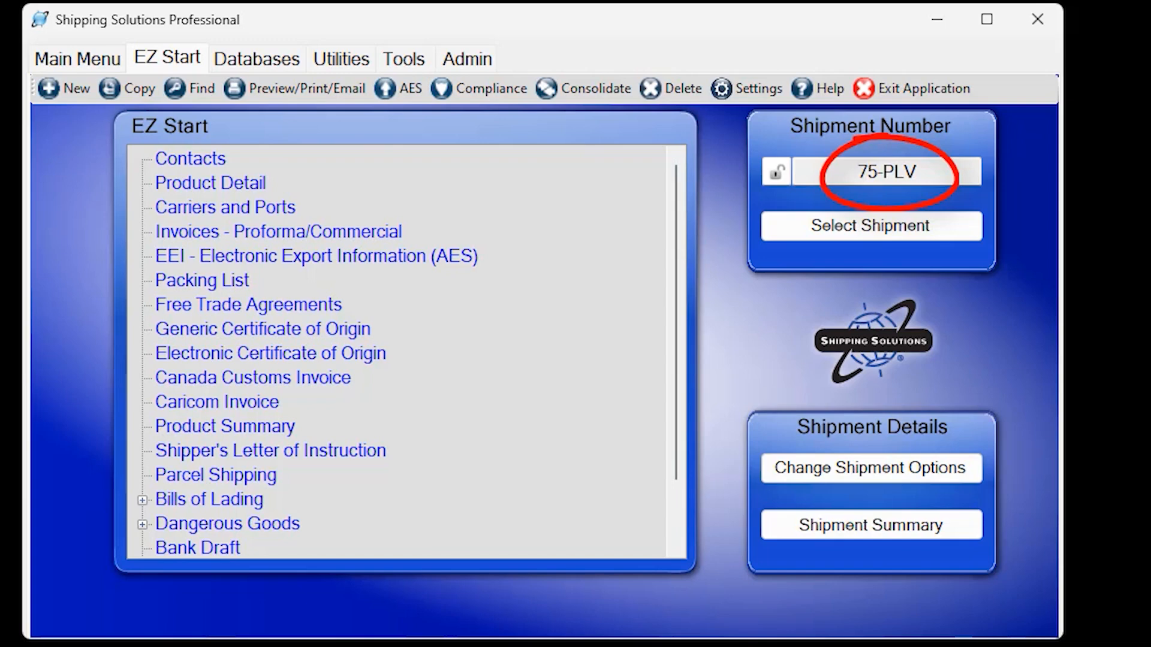
Review the shipment's exporter and ultimate consignee contact details, save them and close the contacts.
{"action": "double_click", "coordinate": [192, 160]}
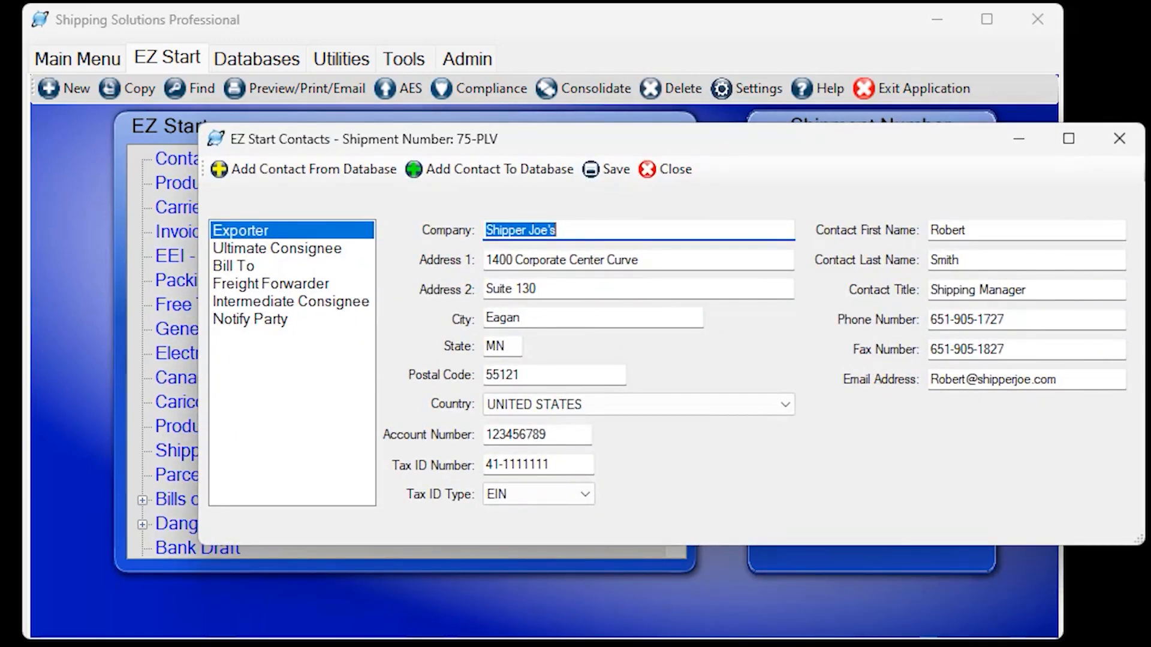
{"action": "left_click", "coordinate": [287, 251]}
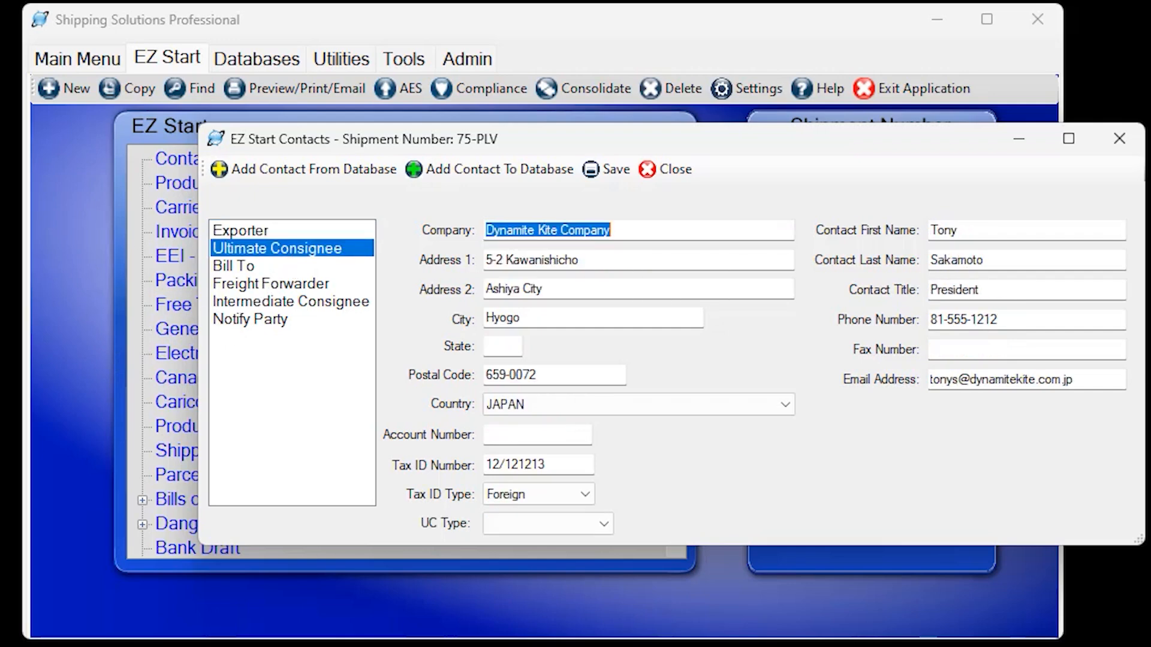
{"action": "left_click", "coordinate": [605, 170]}
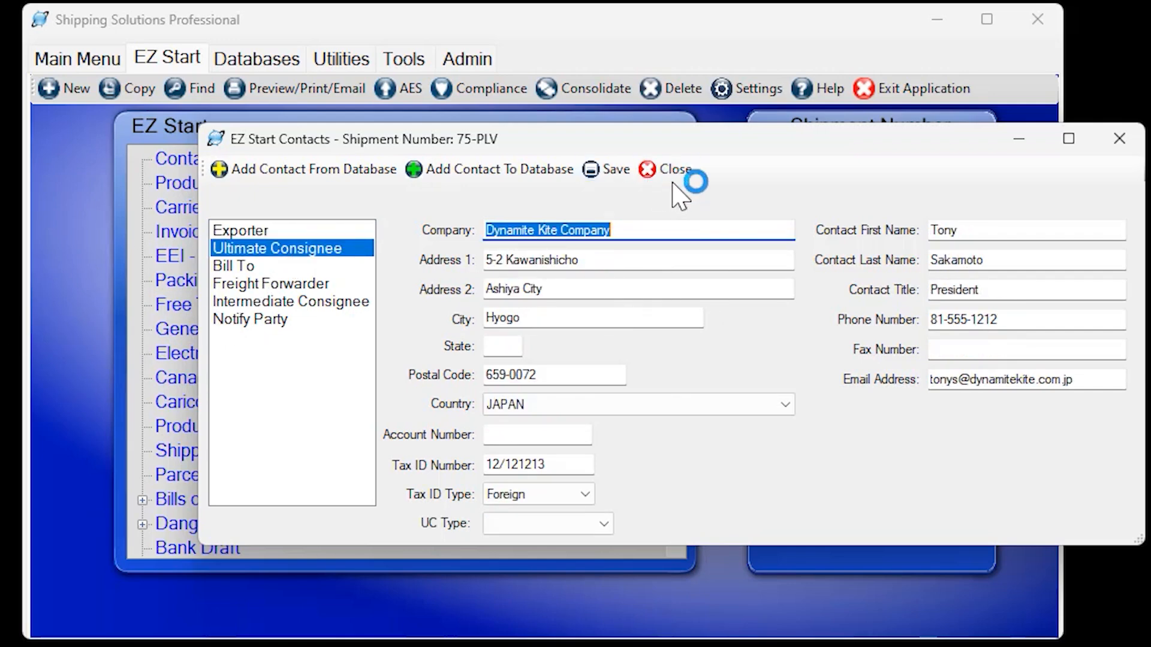
{"action": "left_click", "coordinate": [674, 173]}
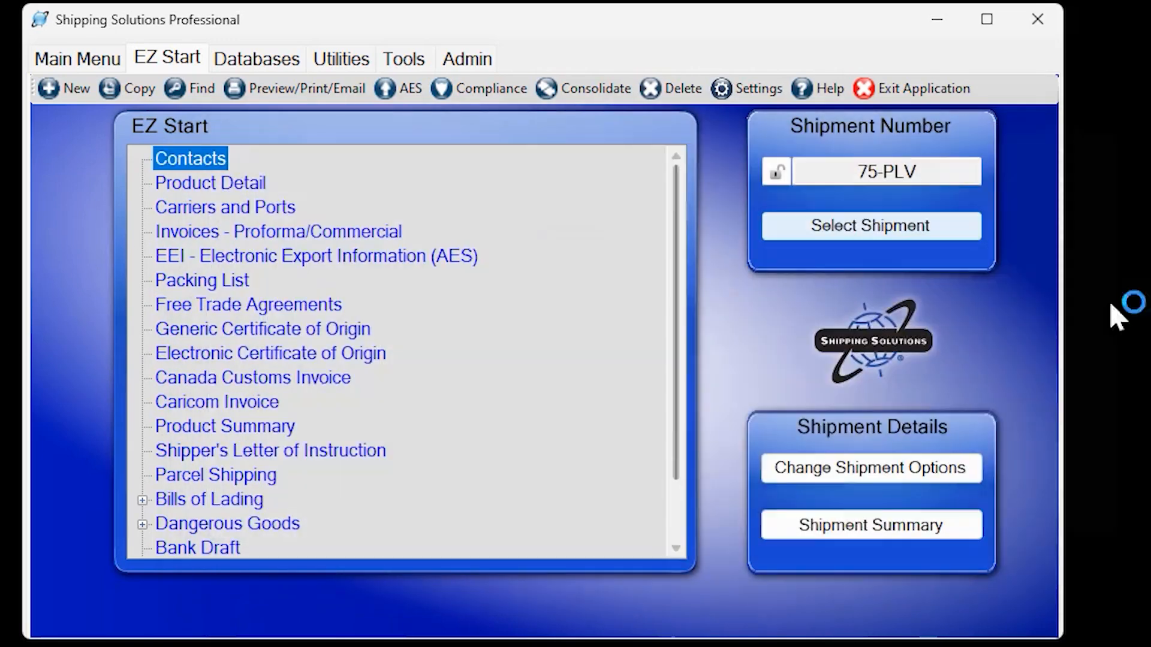
Review the shipment's product detail, carriers and ports, and proforma/commercial invoice information.
{"action": "left_click", "coordinate": [221, 185]}
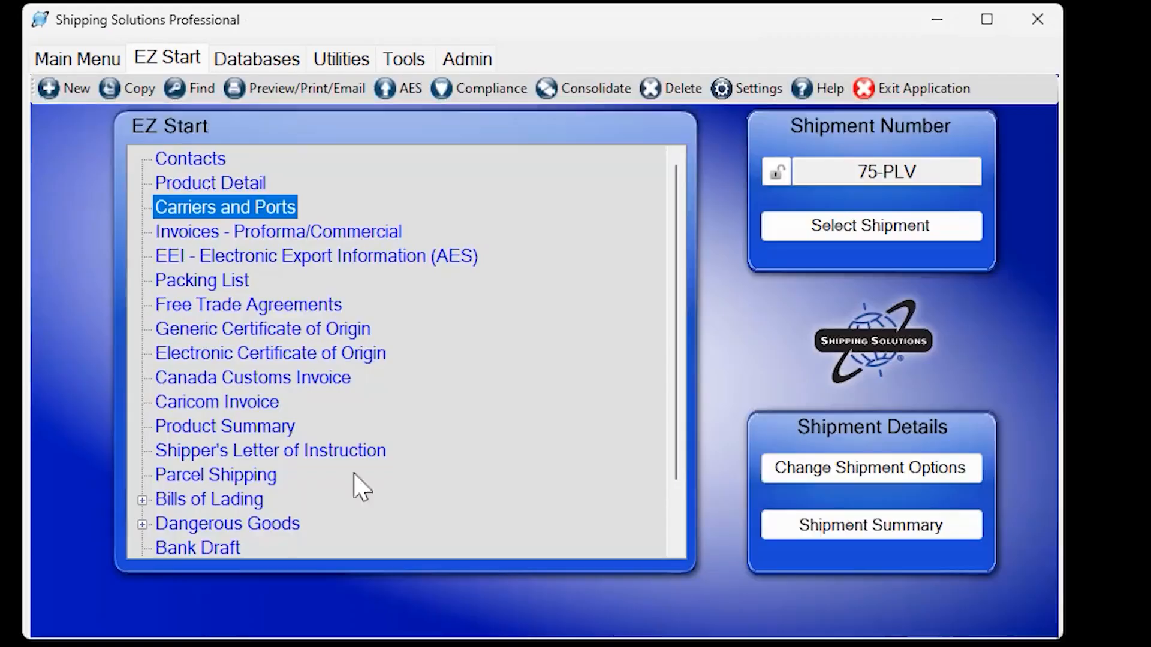
{"action": "left_click", "coordinate": [226, 208]}
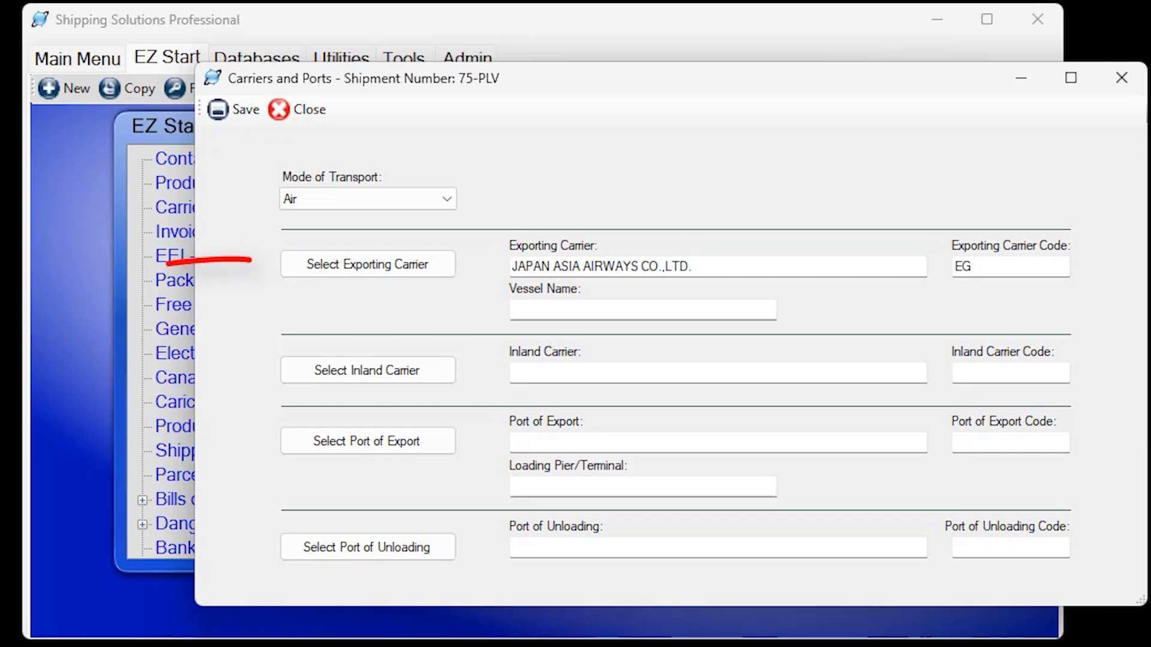
{"action": "left_click", "coordinate": [303, 110]}
{"action": "left_click", "coordinate": [205, 235]}
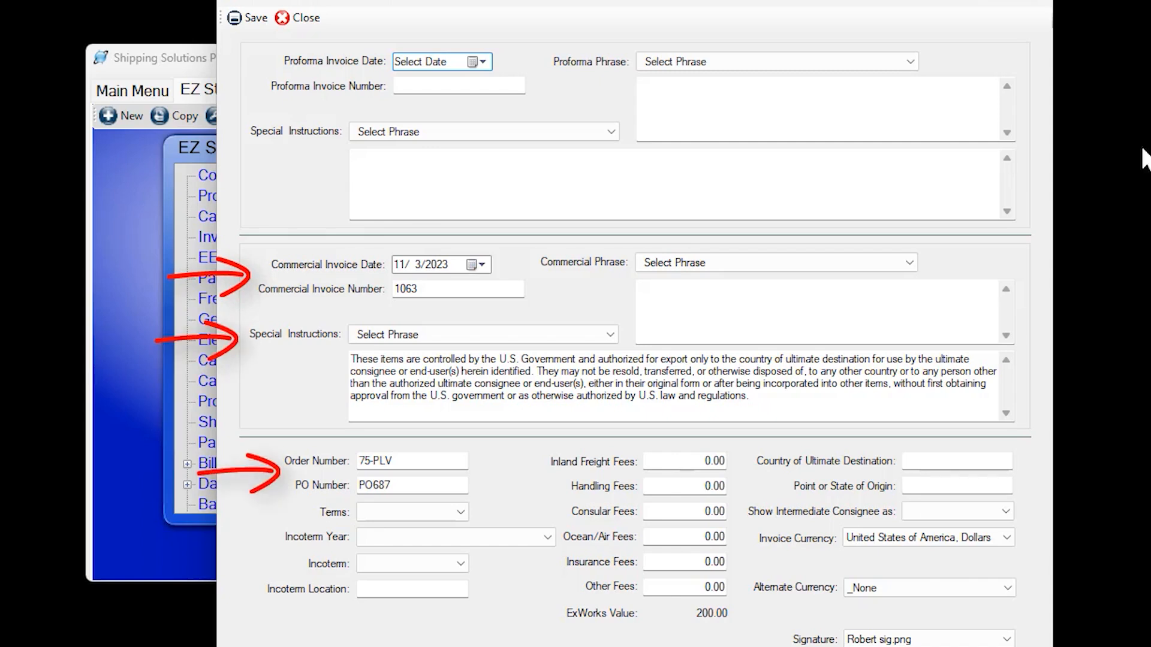
{"action": "left_click", "coordinate": [300, 17]}
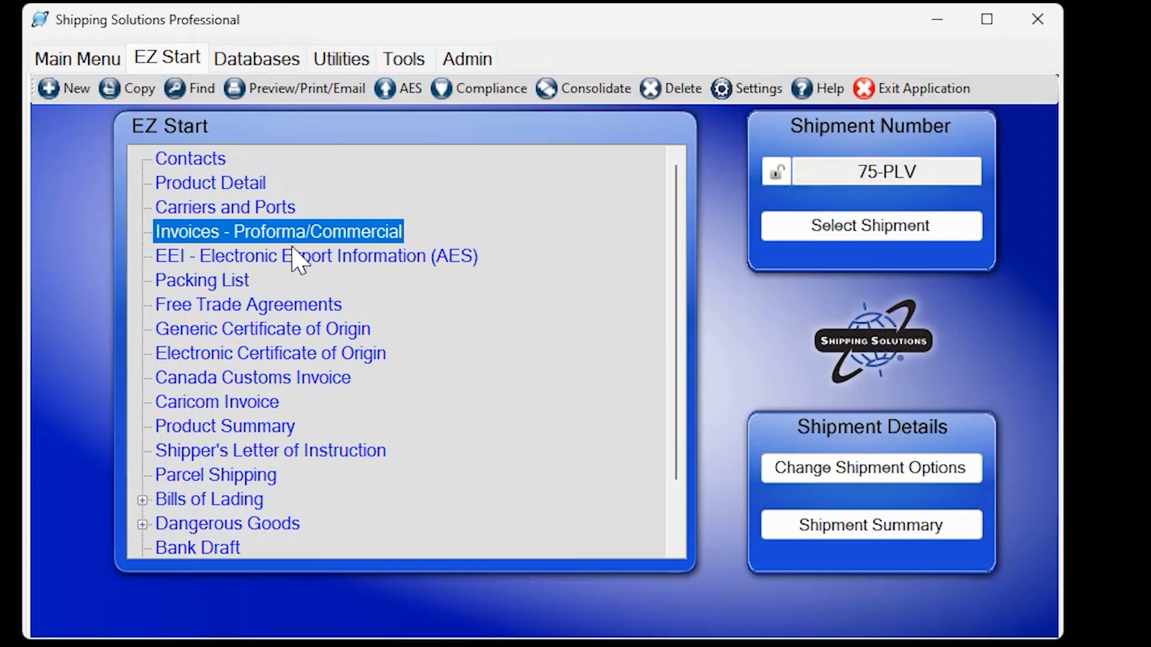
Add a new package to the shipment's packing list and load all 10 Kite Tails into it.
{"action": "double_click", "coordinate": [222, 280]}
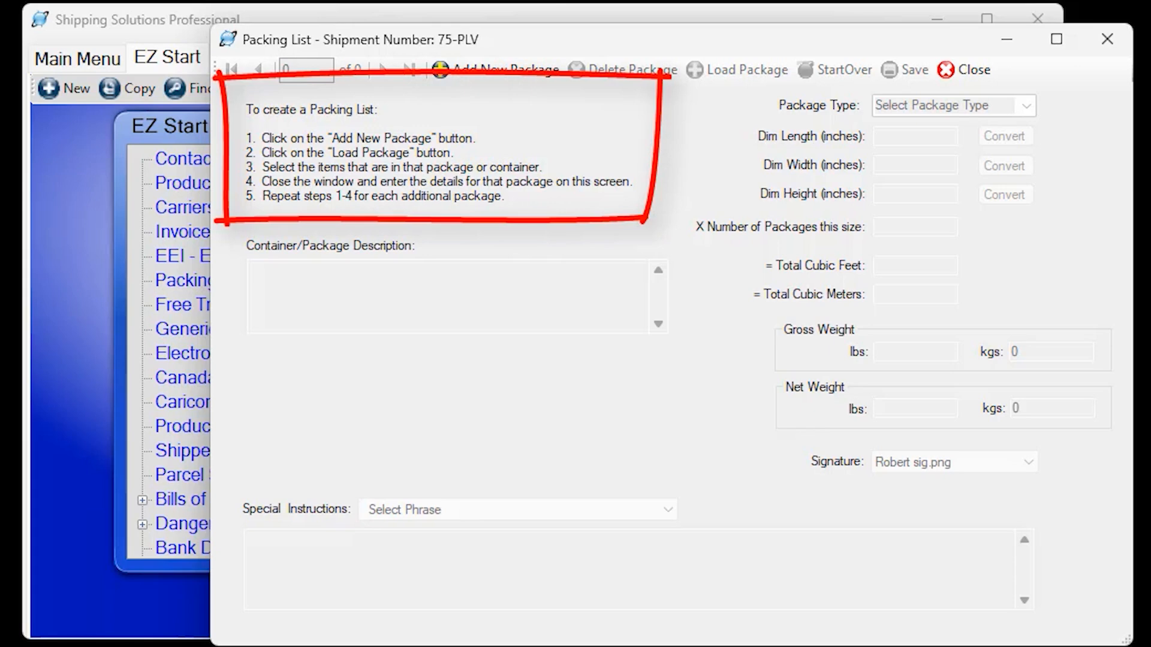
{"action": "left_click", "coordinate": [485, 72]}
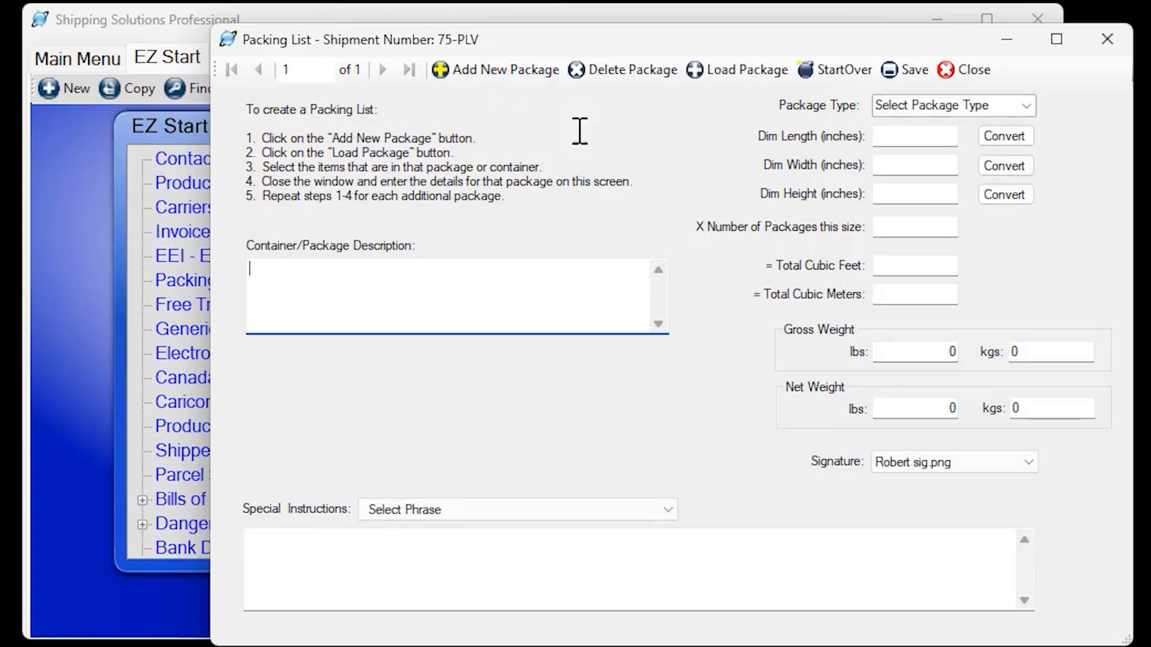
{"action": "left_click", "coordinate": [746, 76]}
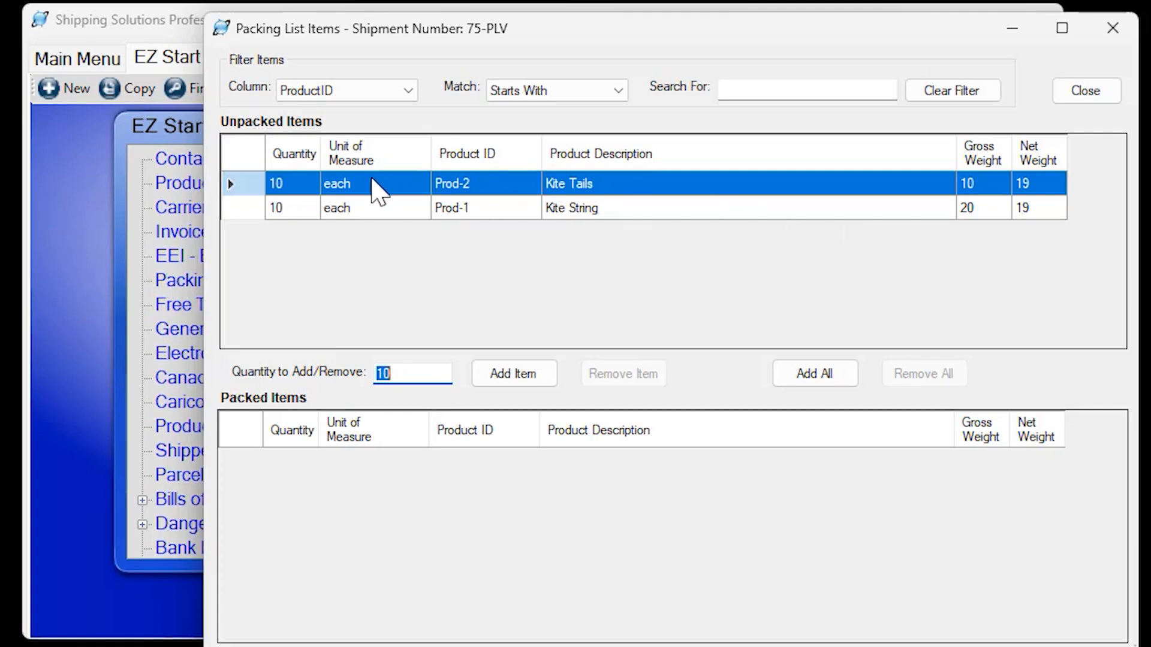
{"action": "left_click", "coordinate": [528, 380]}
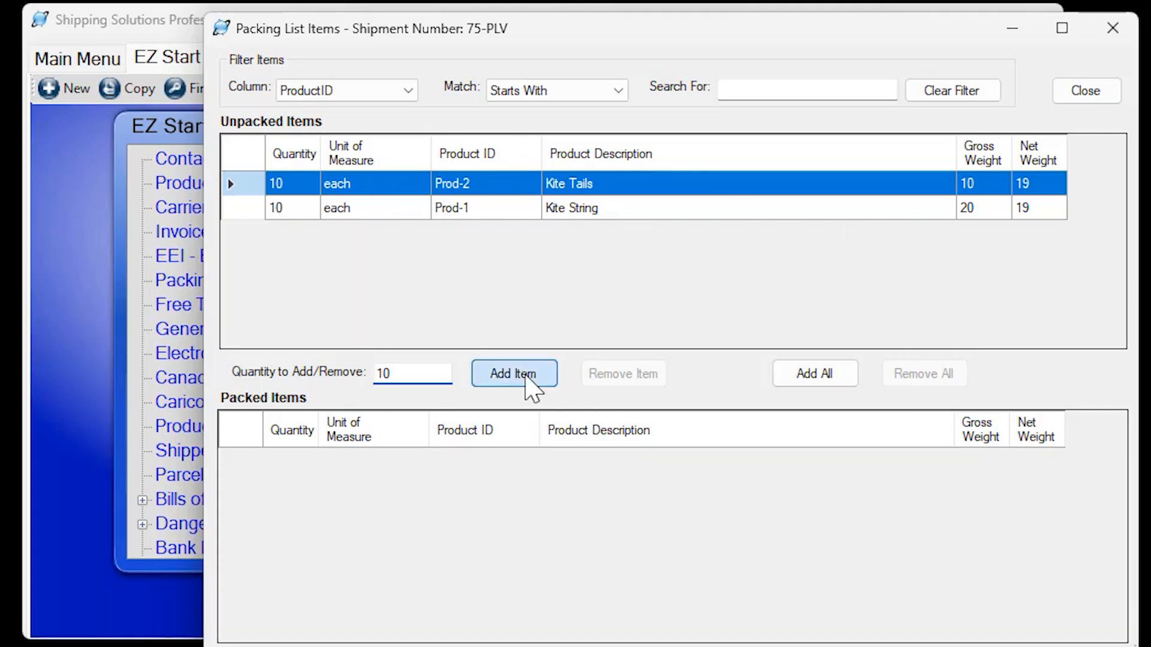
Load 5 of the Kite String items into the first package and return to its package details.
{"action": "left_click", "coordinate": [251, 189]}
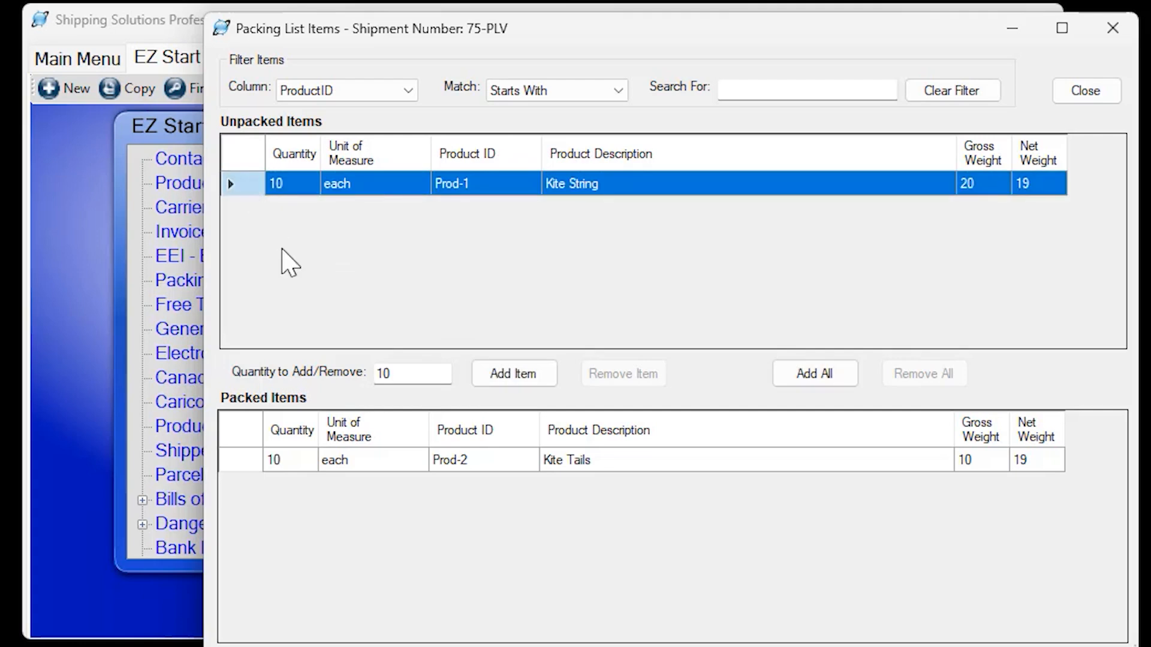
{"action": "left_click_drag", "start_coordinate": [404, 372], "coordinate": [359, 363]}
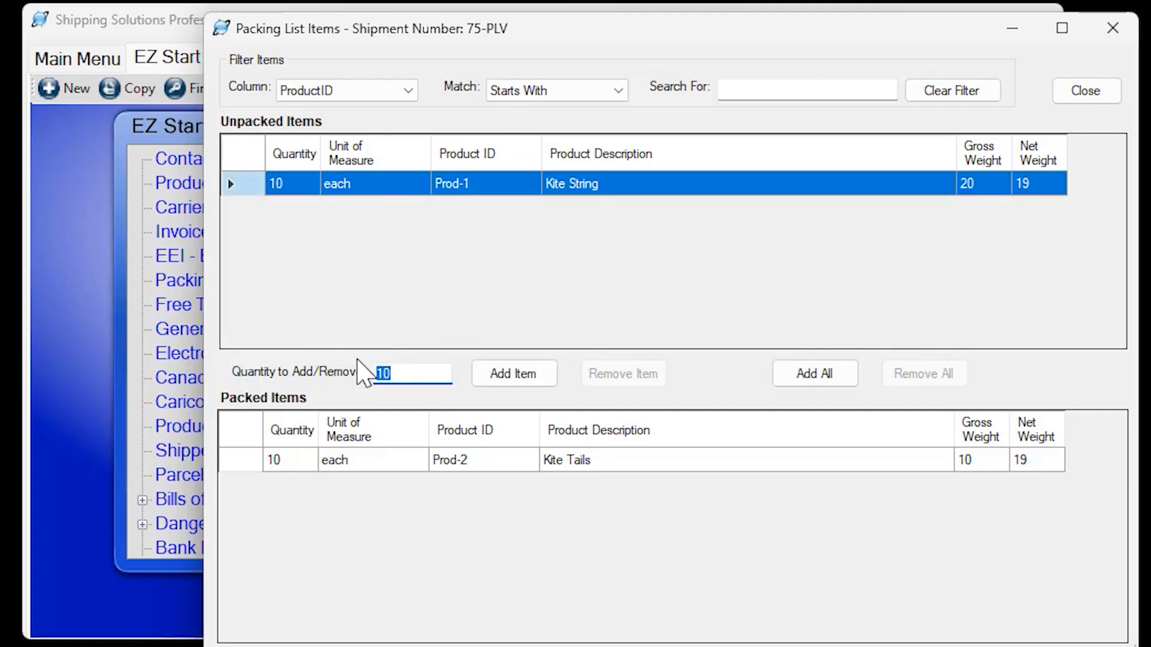
{"action": "type", "text": "5"}
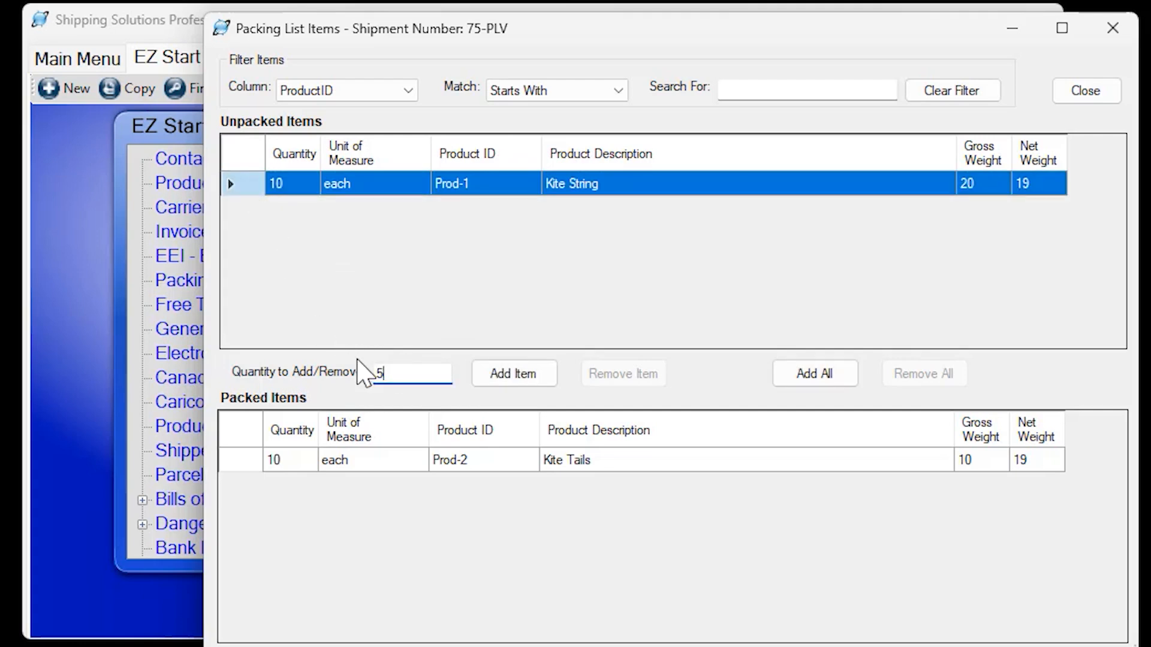
{"action": "left_click", "coordinate": [543, 379]}
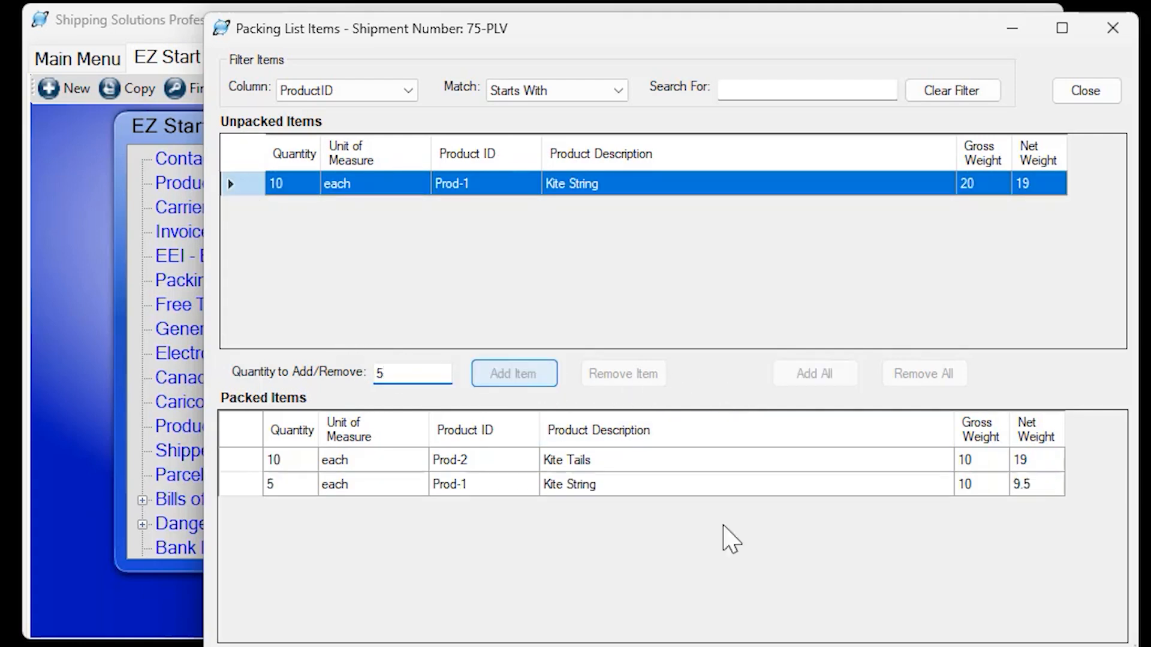
{"action": "left_click", "coordinate": [1105, 95]}
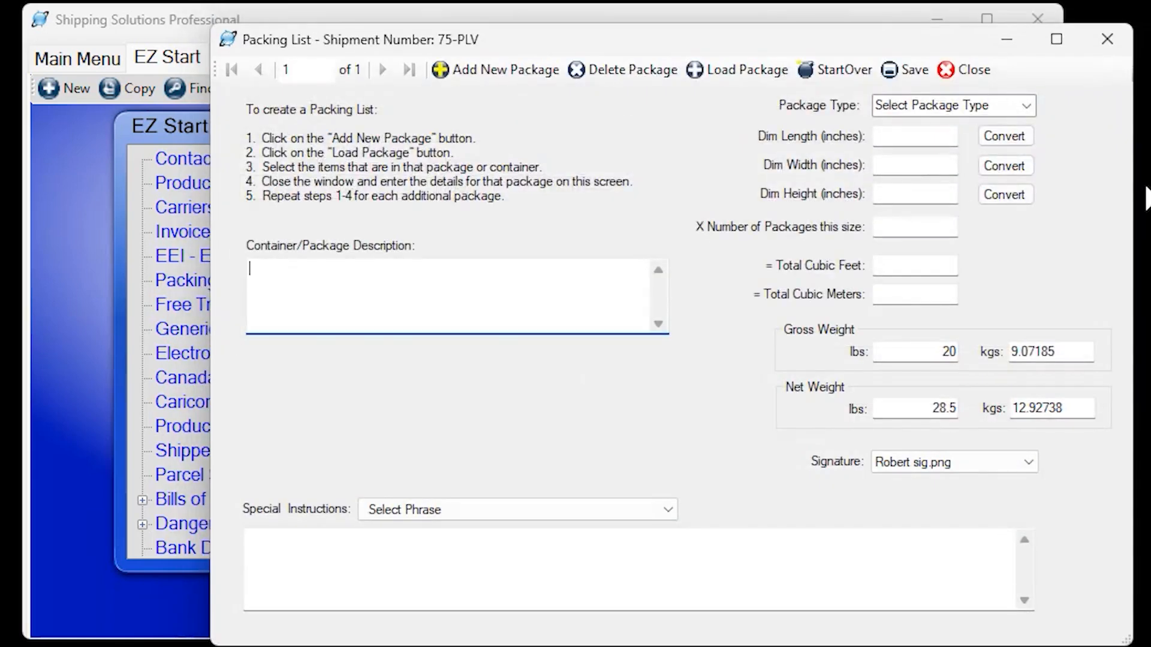
Set the first package's type to Triple Wall Box and the number of packages this size to 1.
{"action": "left_click", "coordinate": [1026, 106]}
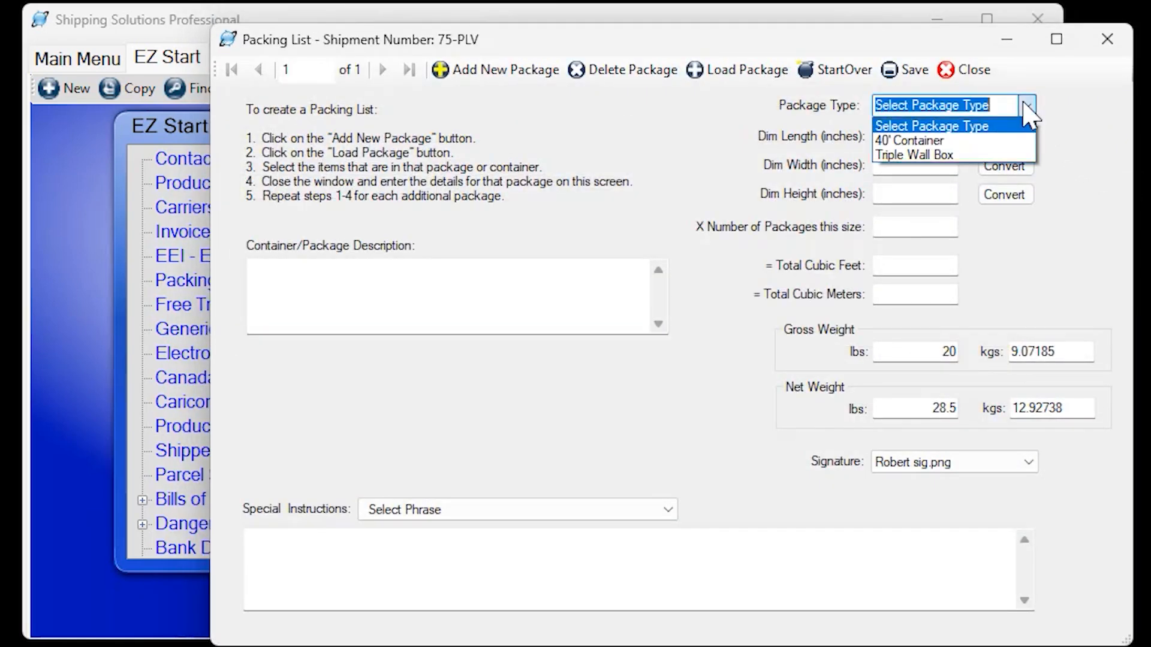
{"action": "left_click", "coordinate": [935, 155]}
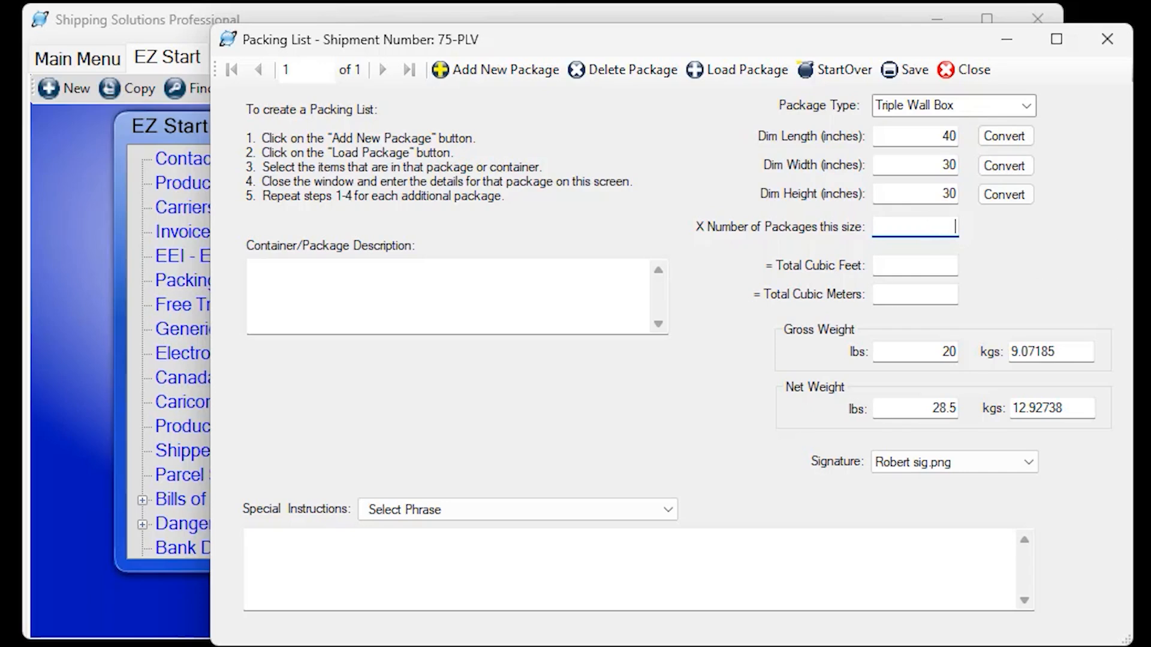
{"action": "type", "text": "1"}
{"action": "key", "text": "Tab"}
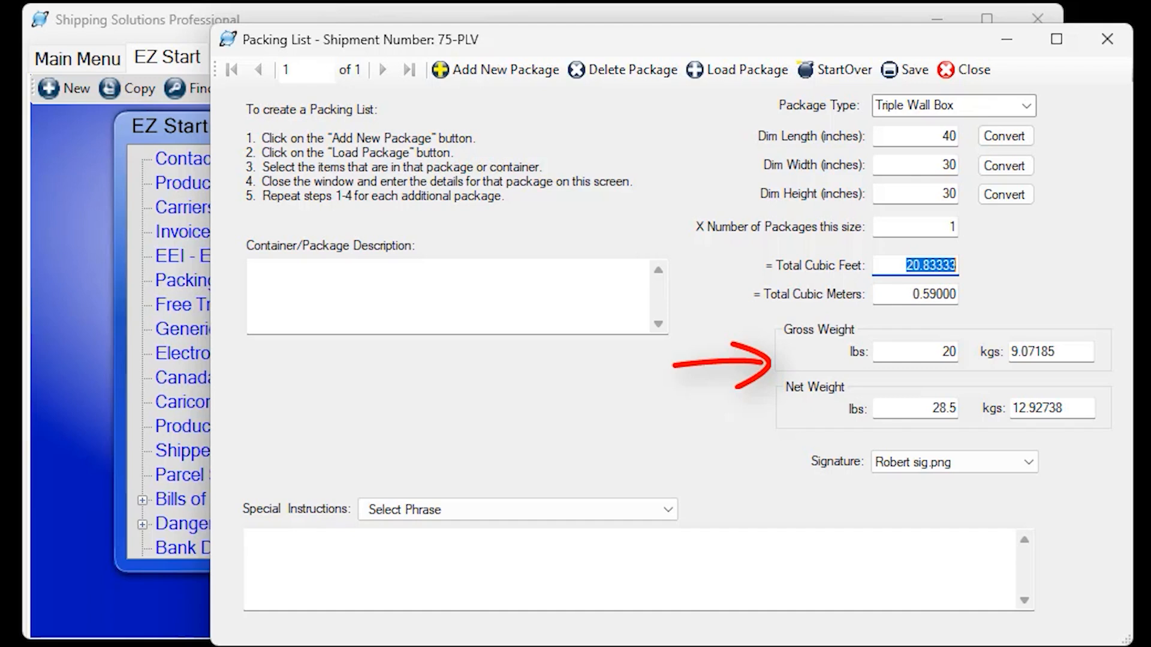
Enter "Box 1 of 2" as the first package's container/package description.
{"action": "left_click", "coordinate": [351, 275]}
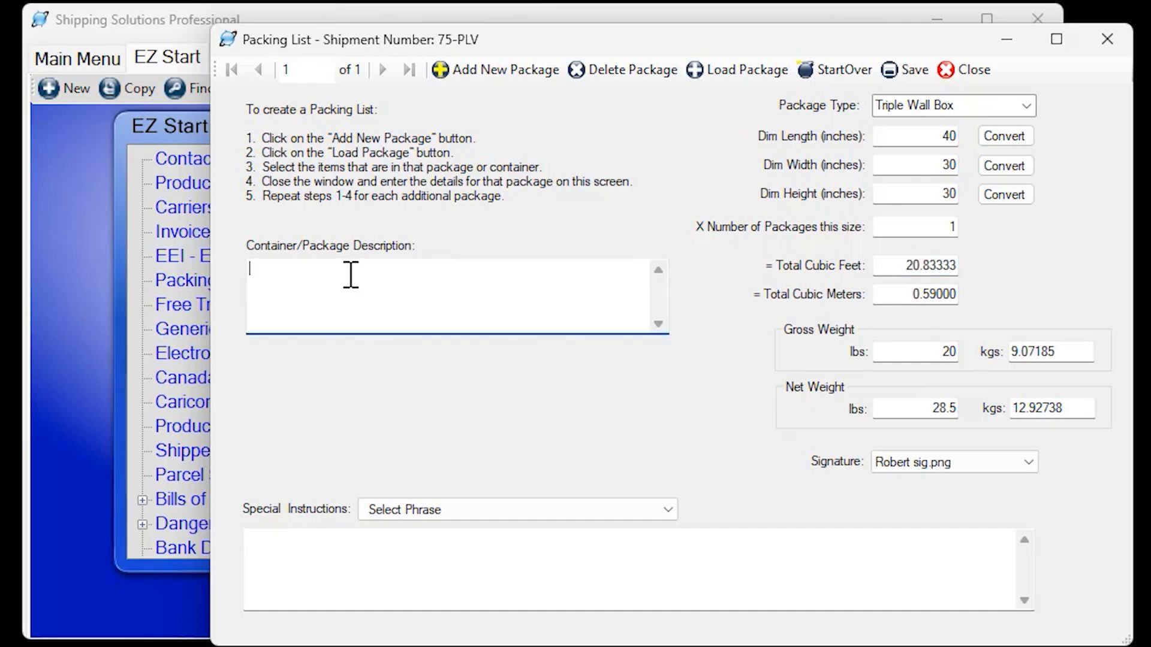
{"action": "type", "text": "Box 1 of 2"}
{"action": "key", "text": "Tab"}
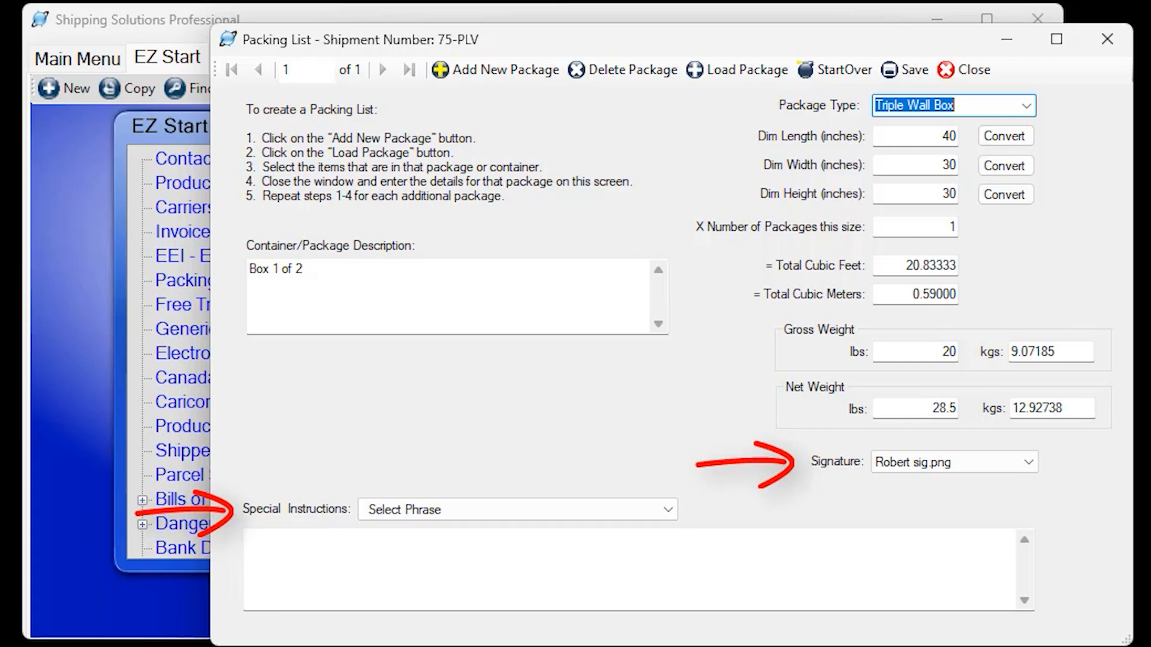
Set the packing list's signature to No Signature and enter the special instructions "Handle with care!".
{"action": "left_click", "coordinate": [1027, 466]}
{"action": "left_click", "coordinate": [1001, 482]}
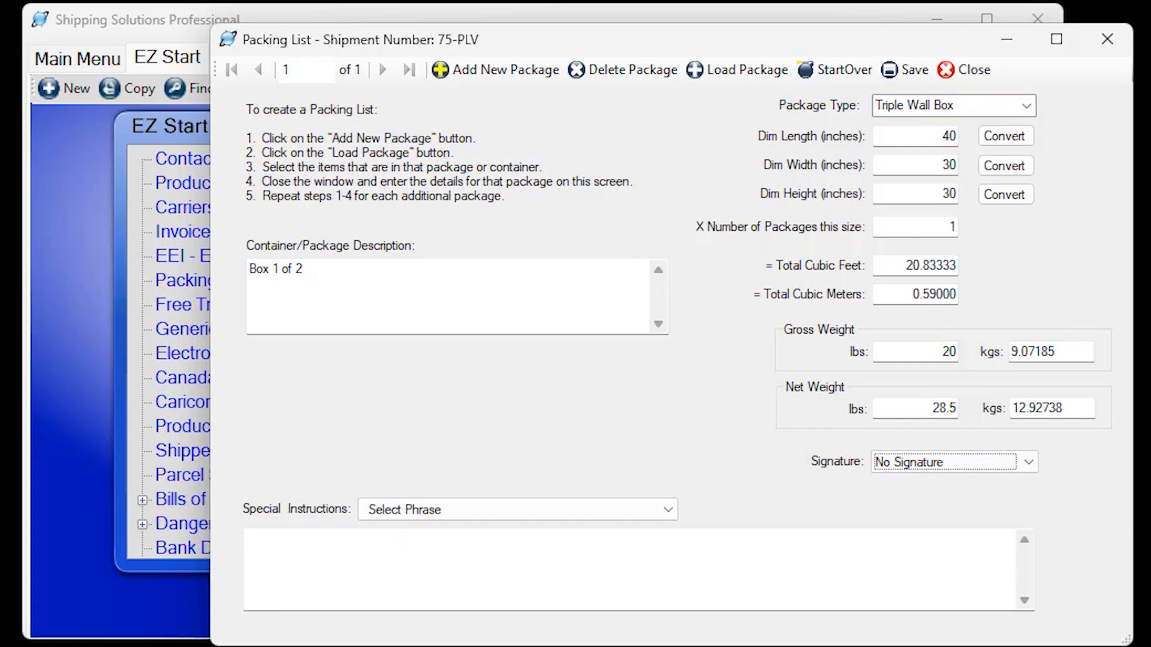
{"action": "left_click", "coordinate": [414, 557]}
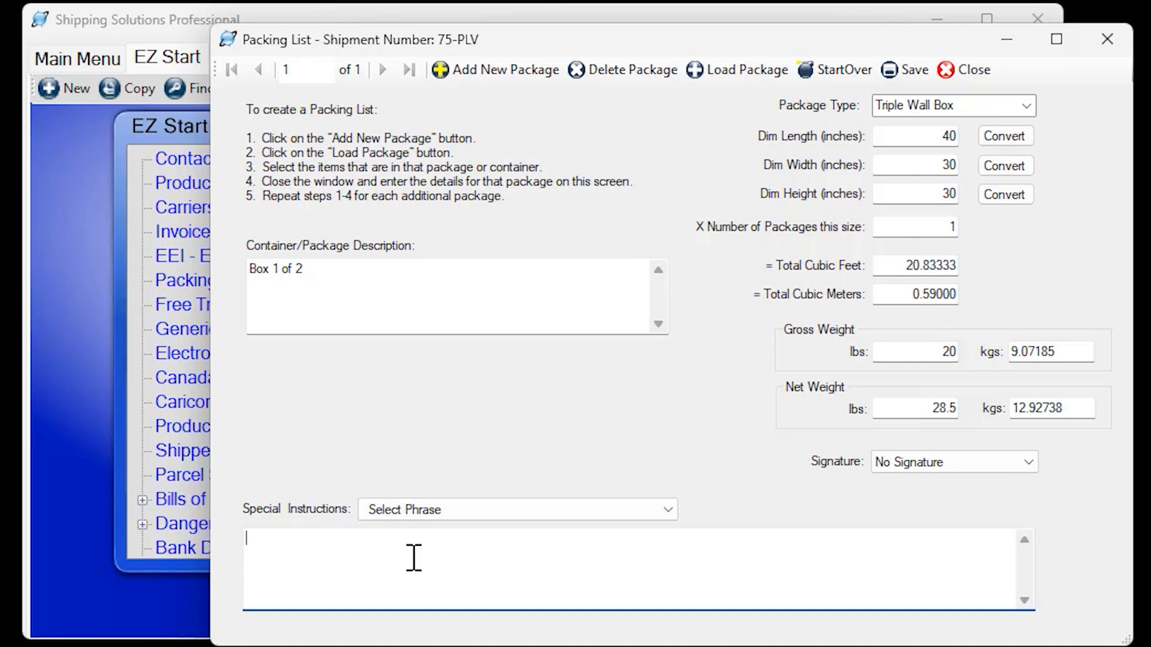
{"action": "type", "text": "Handle with care!"}
{"action": "key", "text": "Tab"}
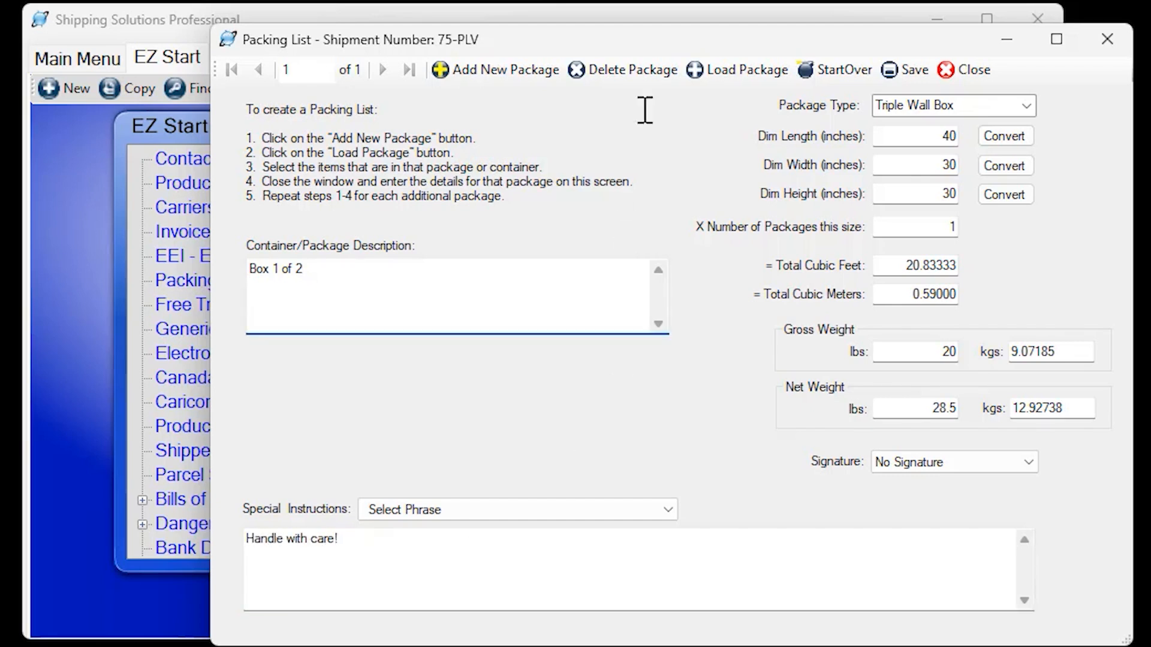
Add a second package to the packing list and load the remaining 5 Kite String items into it.
{"action": "left_click", "coordinate": [497, 67]}
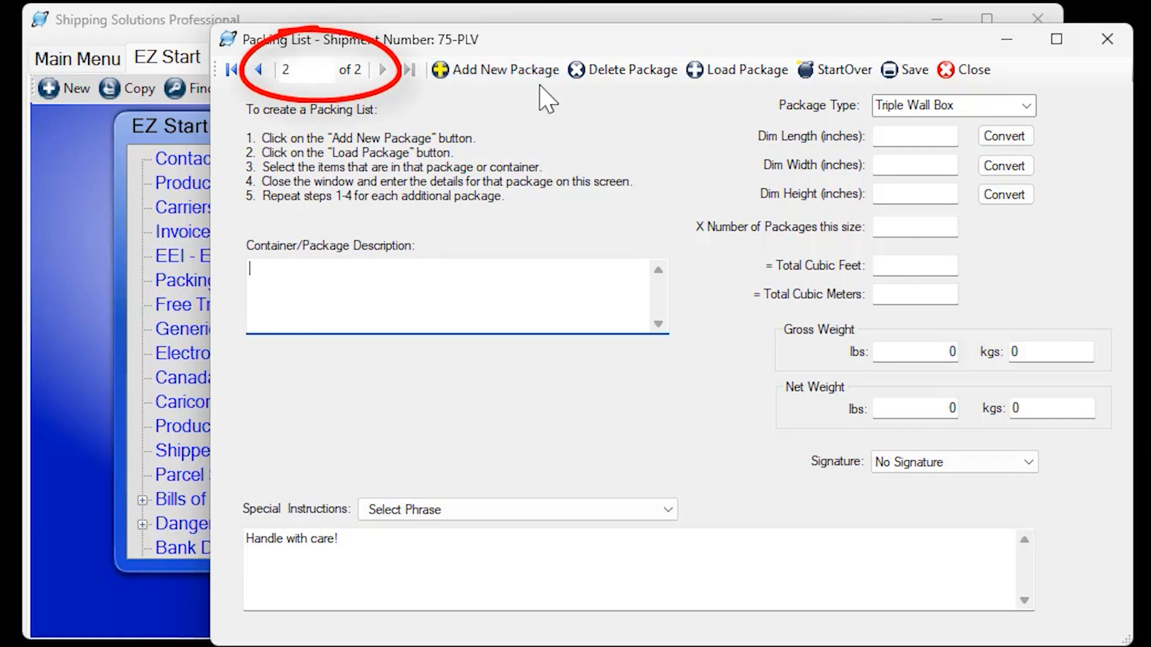
{"action": "left_click", "coordinate": [756, 76]}
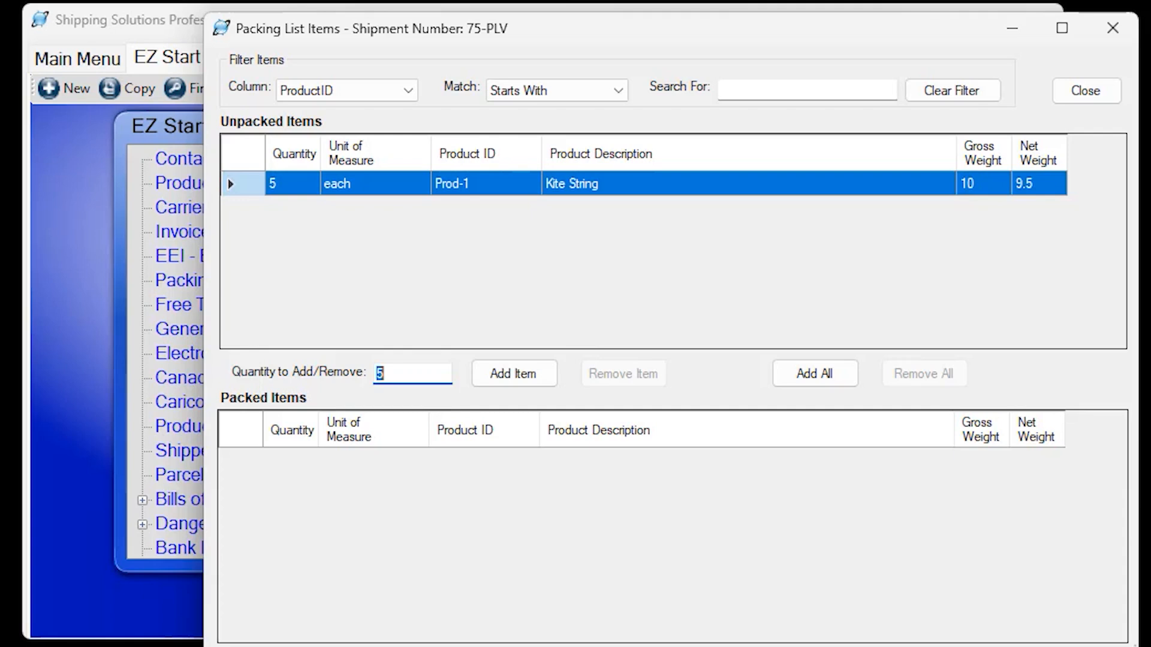
{"action": "left_click", "coordinate": [514, 373]}
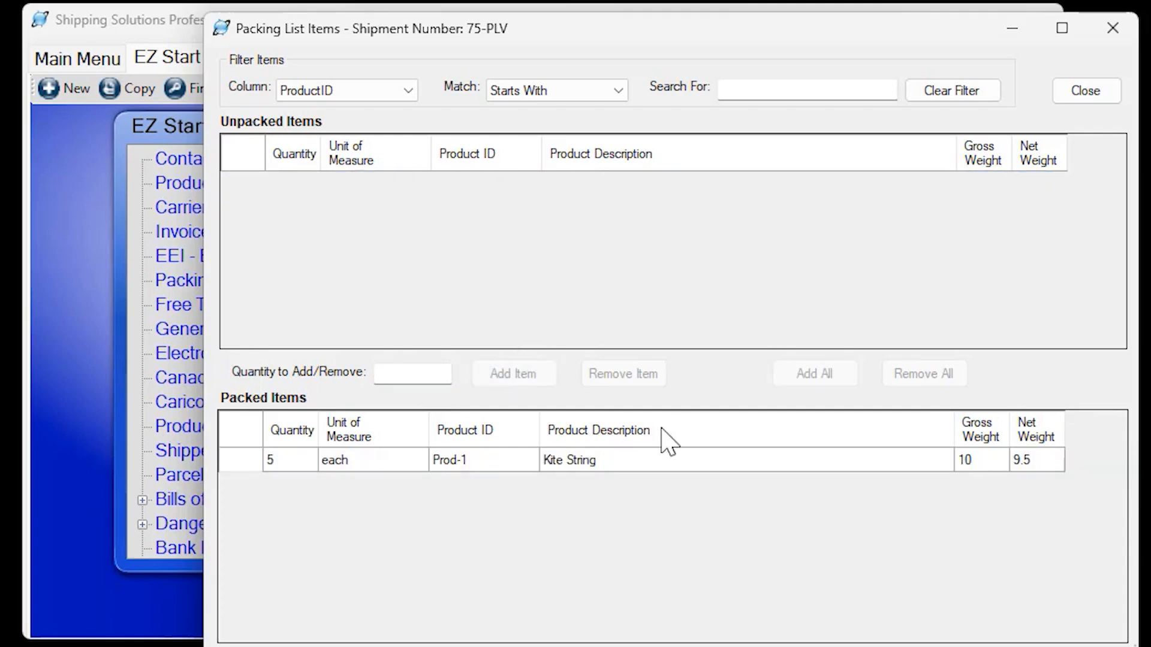
{"action": "left_click", "coordinate": [1086, 91]}
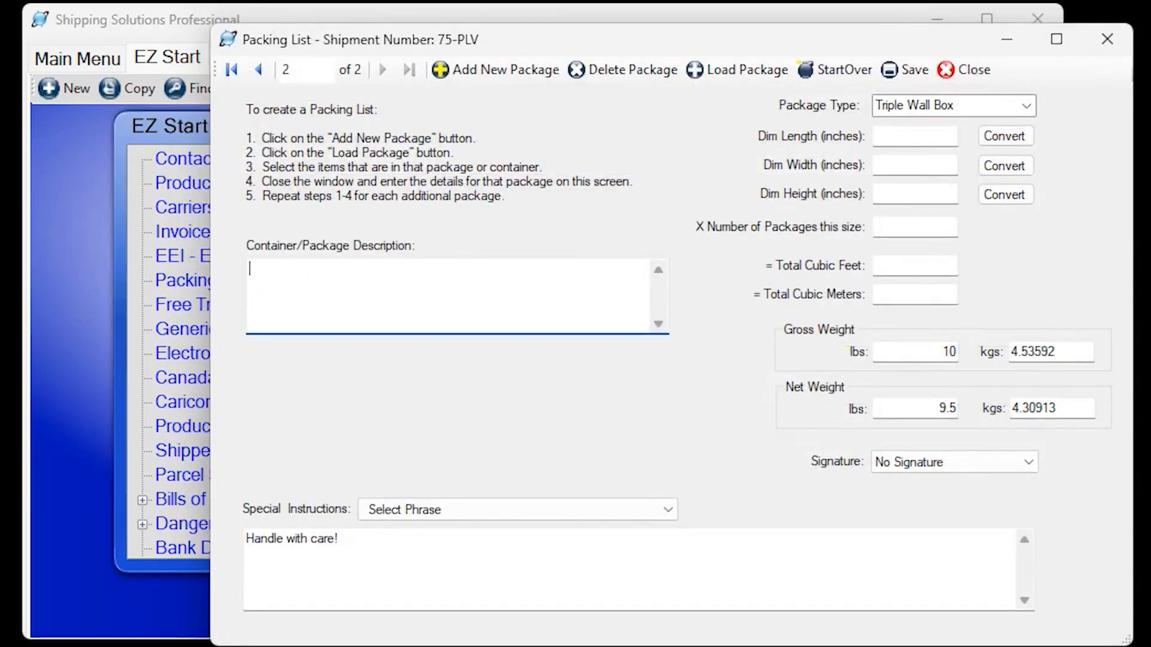
Assign the Triple Wall Box type to the second package, with 1 package of this size.
{"action": "left_click", "coordinate": [1027, 106]}
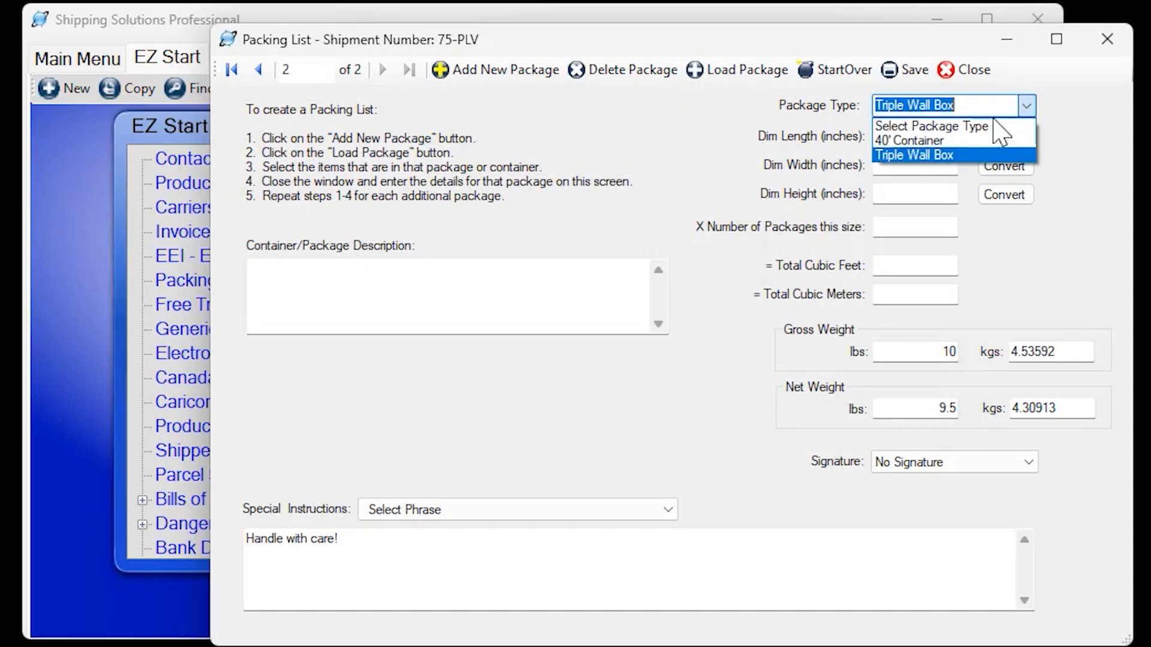
{"action": "left_click", "coordinate": [983, 154]}
{"action": "left_click", "coordinate": [916, 226]}
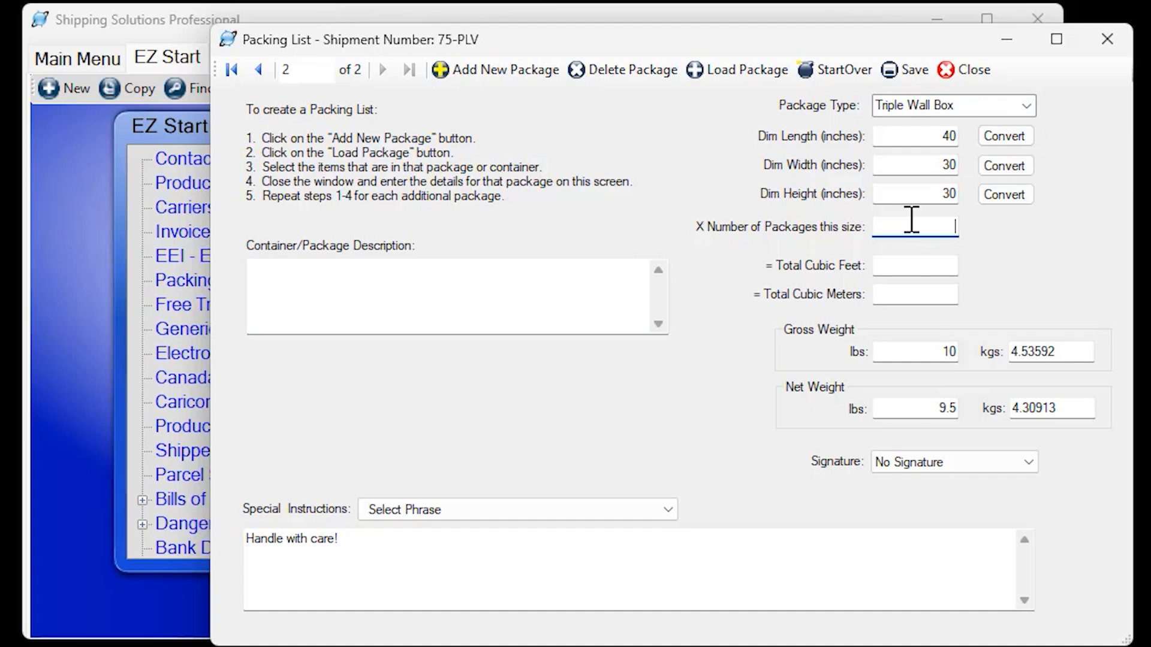
{"action": "type", "text": "1"}
{"action": "key", "text": "Tab"}
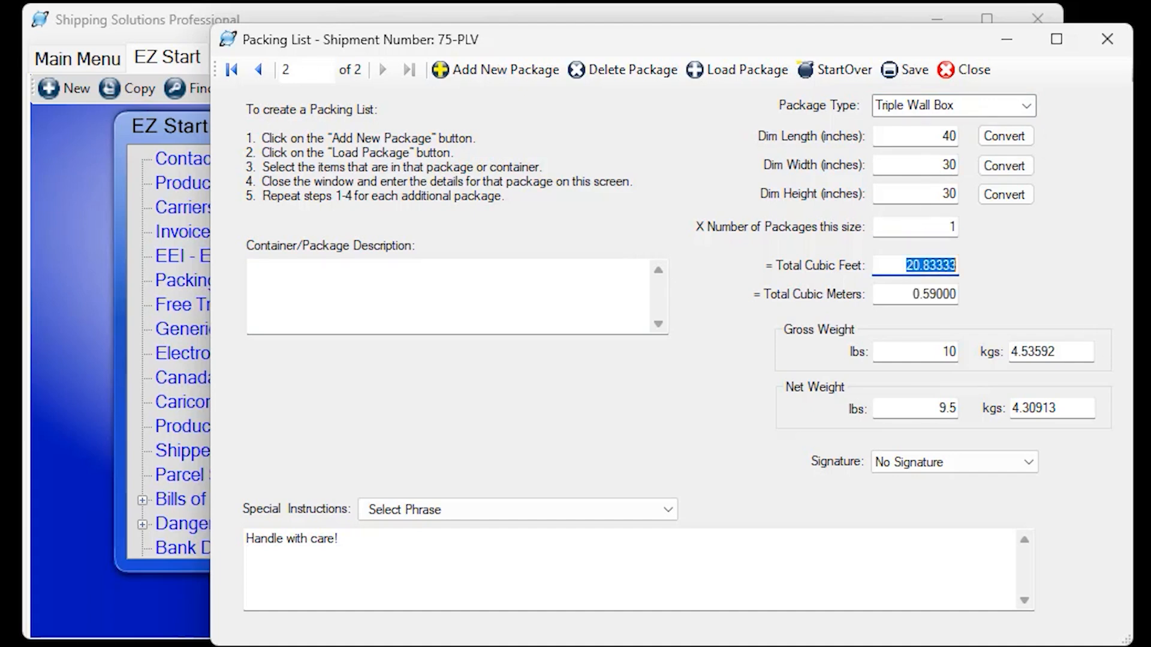
Describe the second package as "Box 2 of 2" and close the packing list.
{"action": "left_click", "coordinate": [418, 273]}
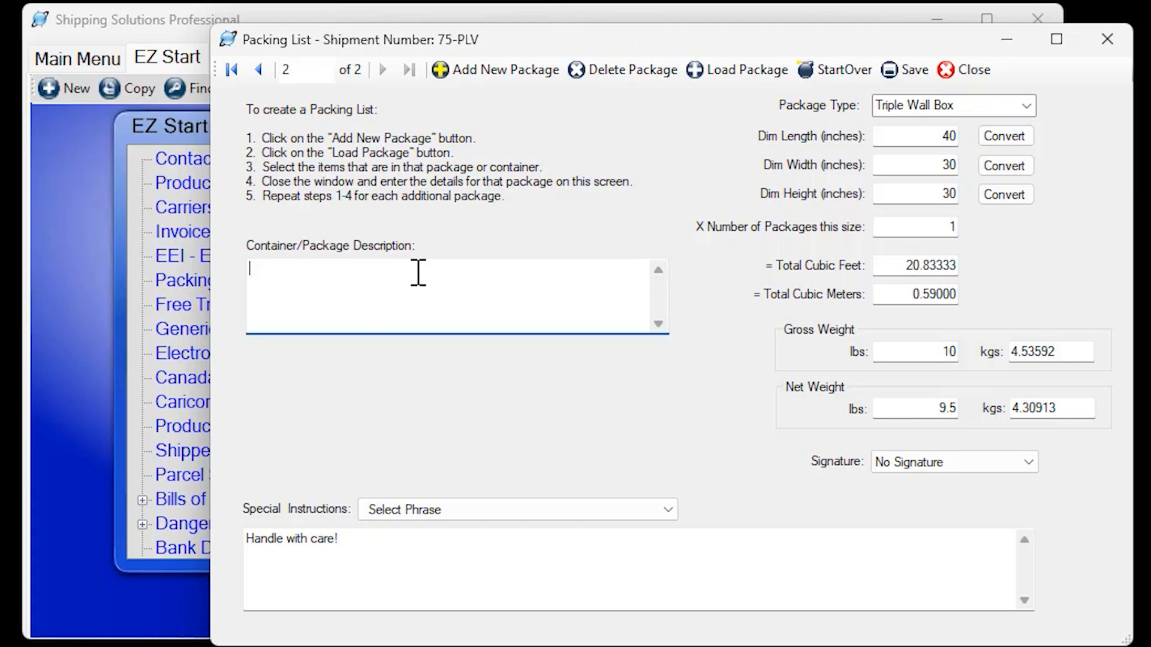
{"action": "type", "text": "Box 2 of 2"}
{"action": "left_click", "coordinate": [967, 72]}
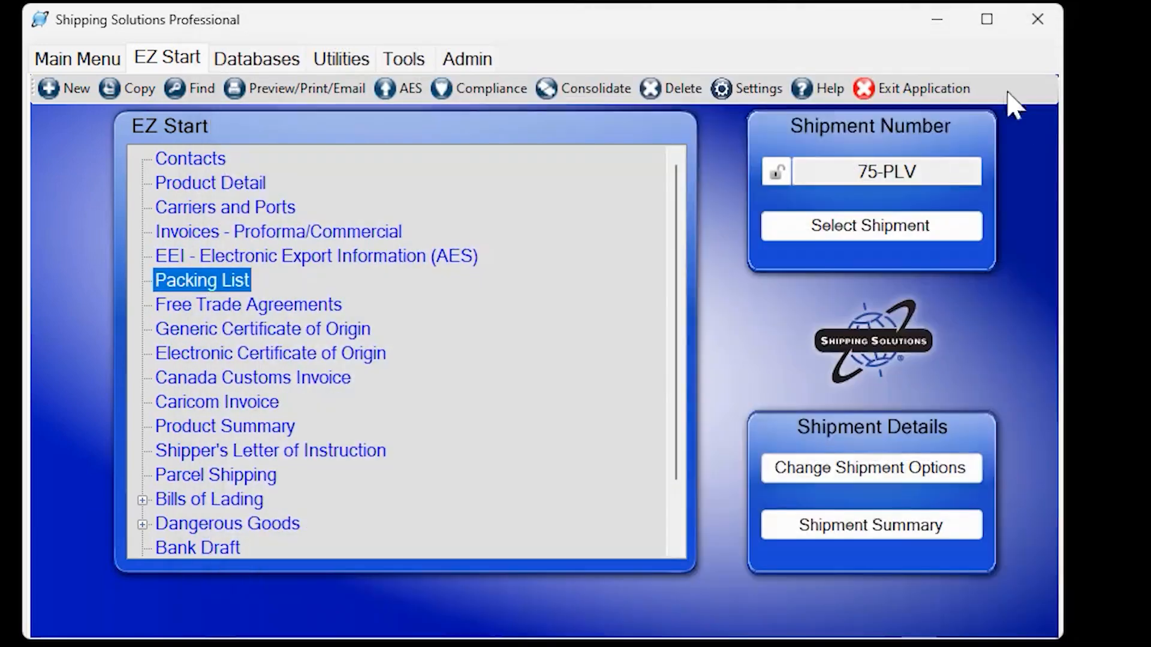
Open the shipment's document list and preview the standard Packing List.
{"action": "left_click", "coordinate": [293, 96]}
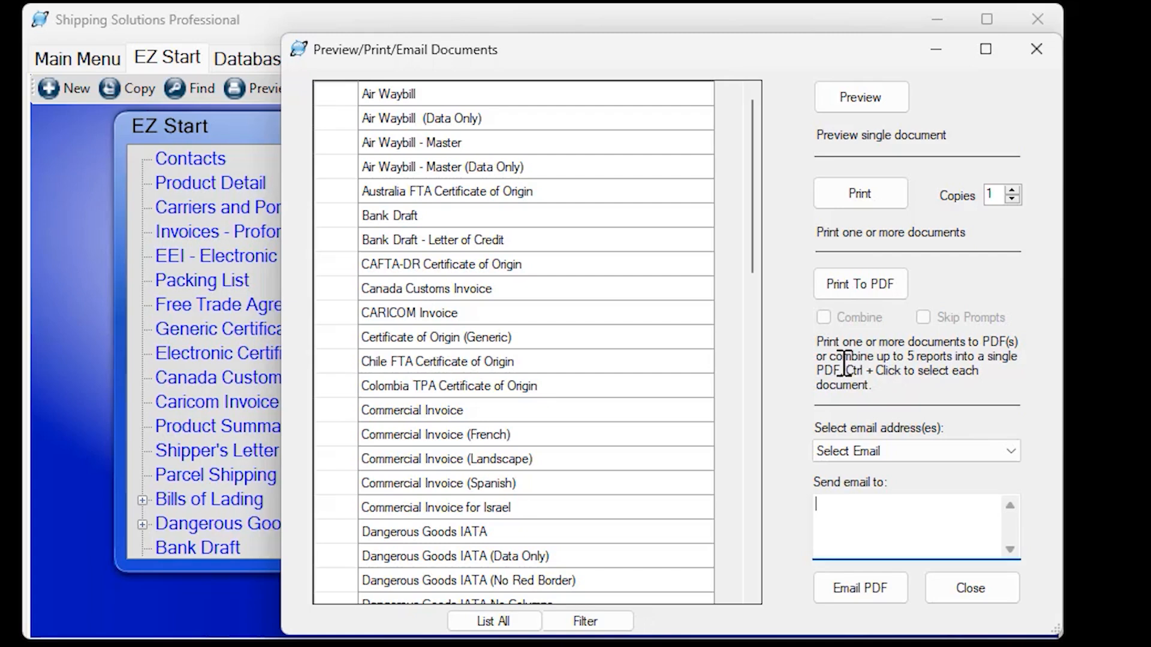
{"action": "left_click_drag", "start_coordinate": [752, 198], "coordinate": [744, 444]}
{"action": "scroll", "coordinate": [745, 459], "scroll_direction": "down", "scroll_amount": 1}
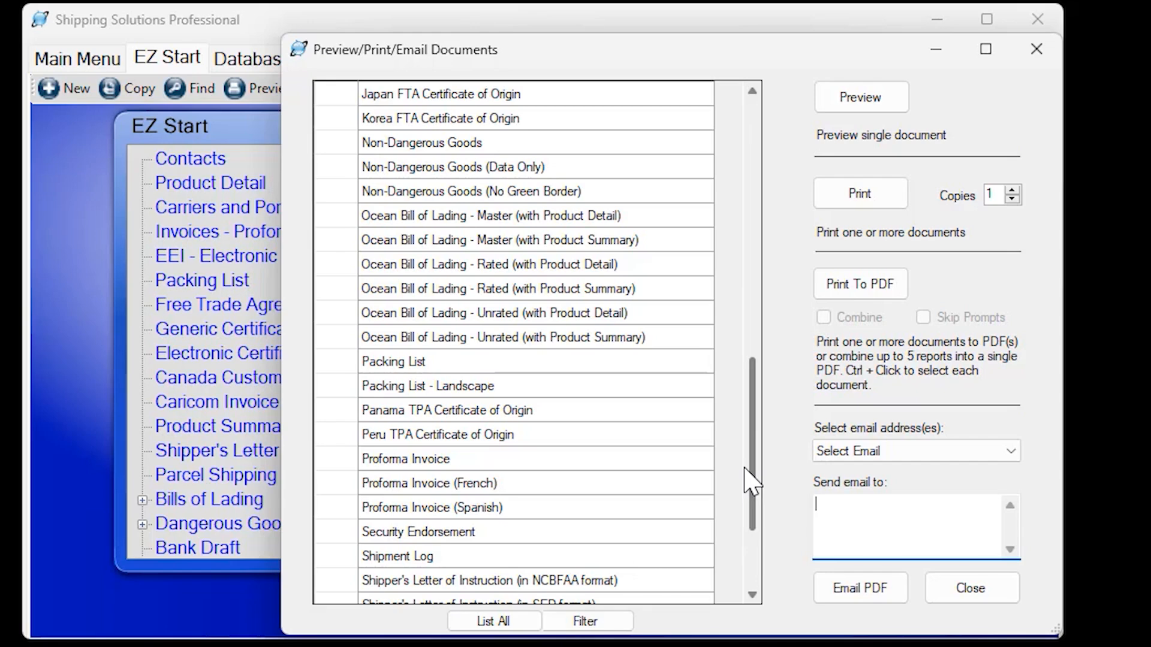
{"action": "left_click", "coordinate": [563, 364]}
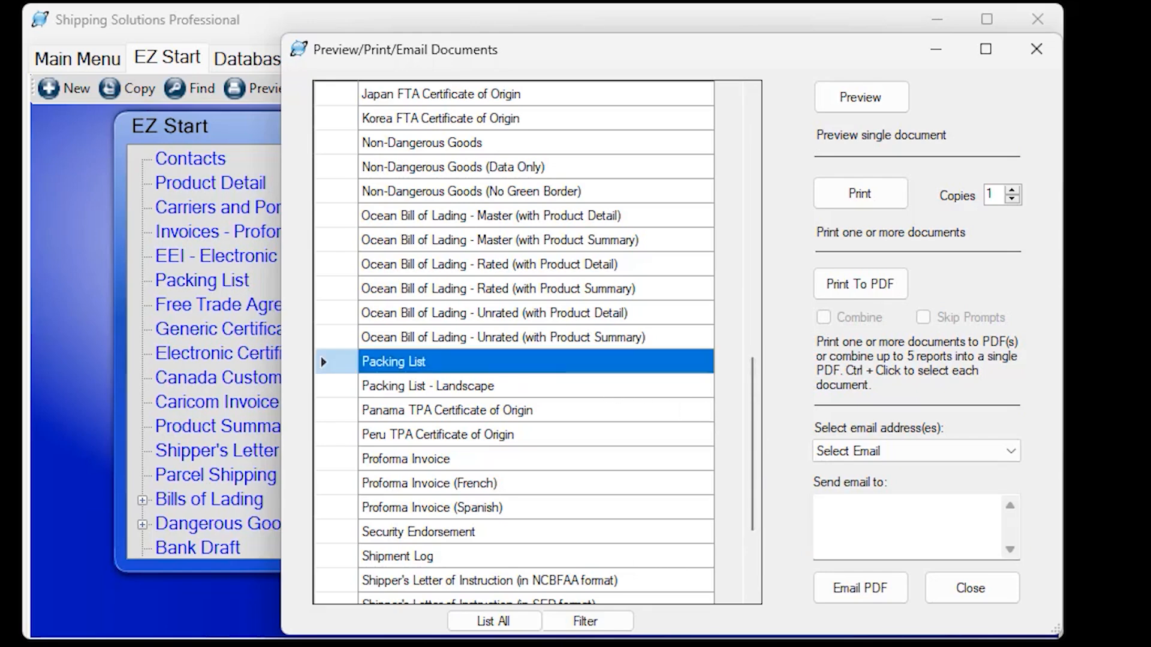
{"action": "left_click", "coordinate": [869, 96]}
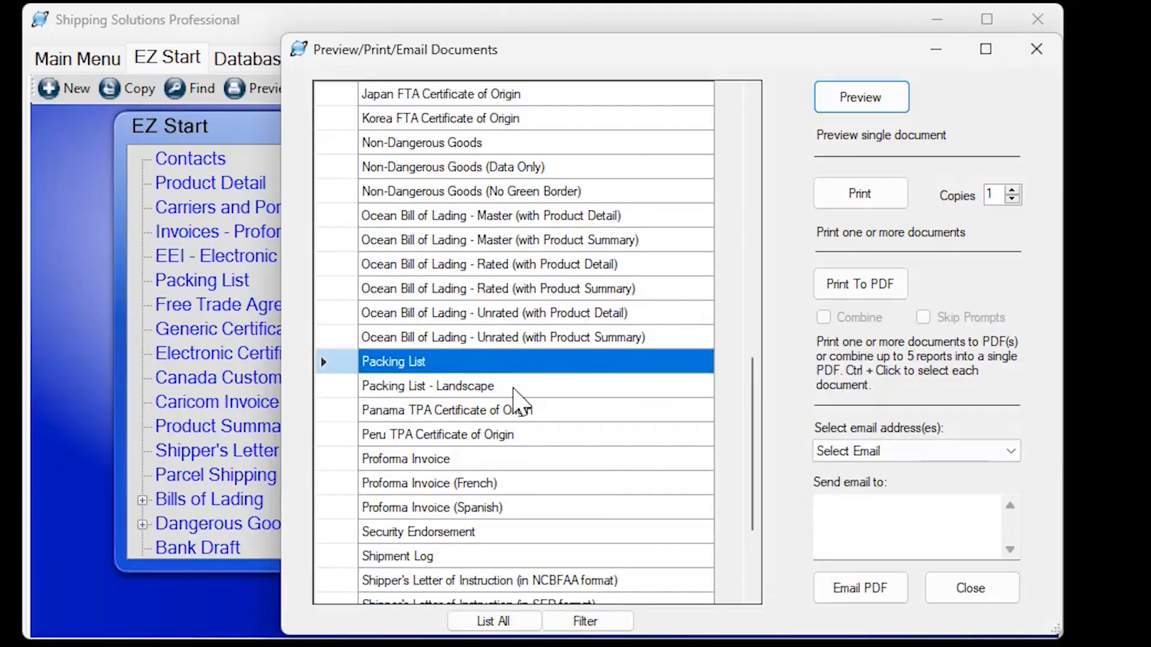
Preview the Packing List - Landscape document and close the shipment's document list.
{"action": "left_click", "coordinate": [514, 390]}
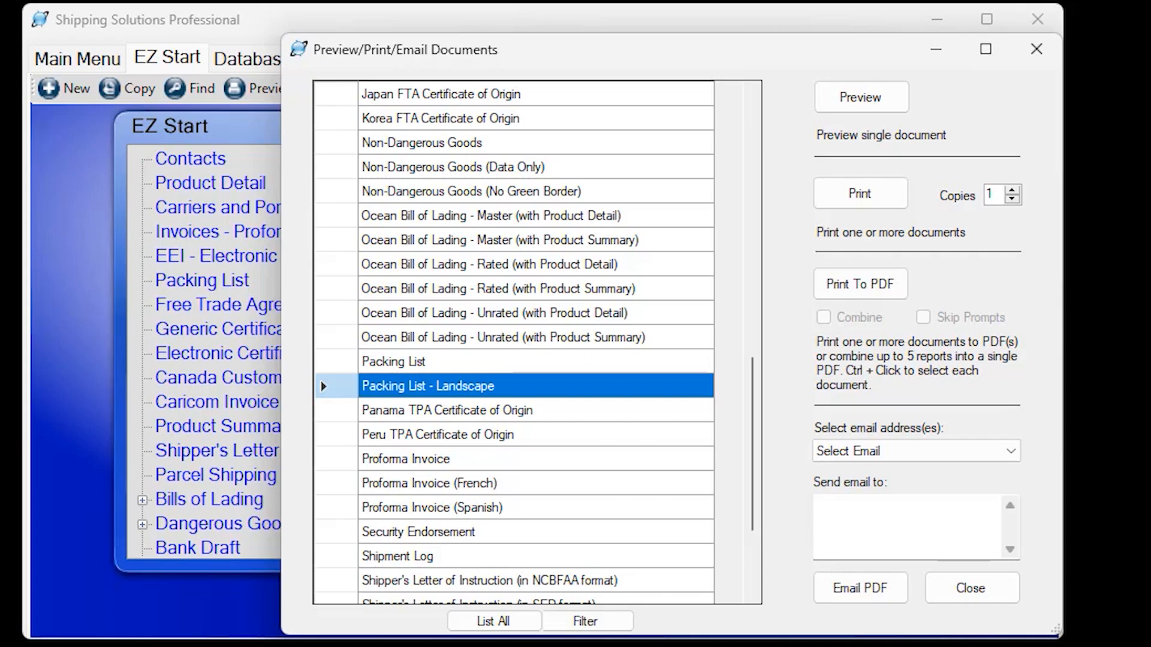
{"action": "left_click", "coordinate": [861, 99]}
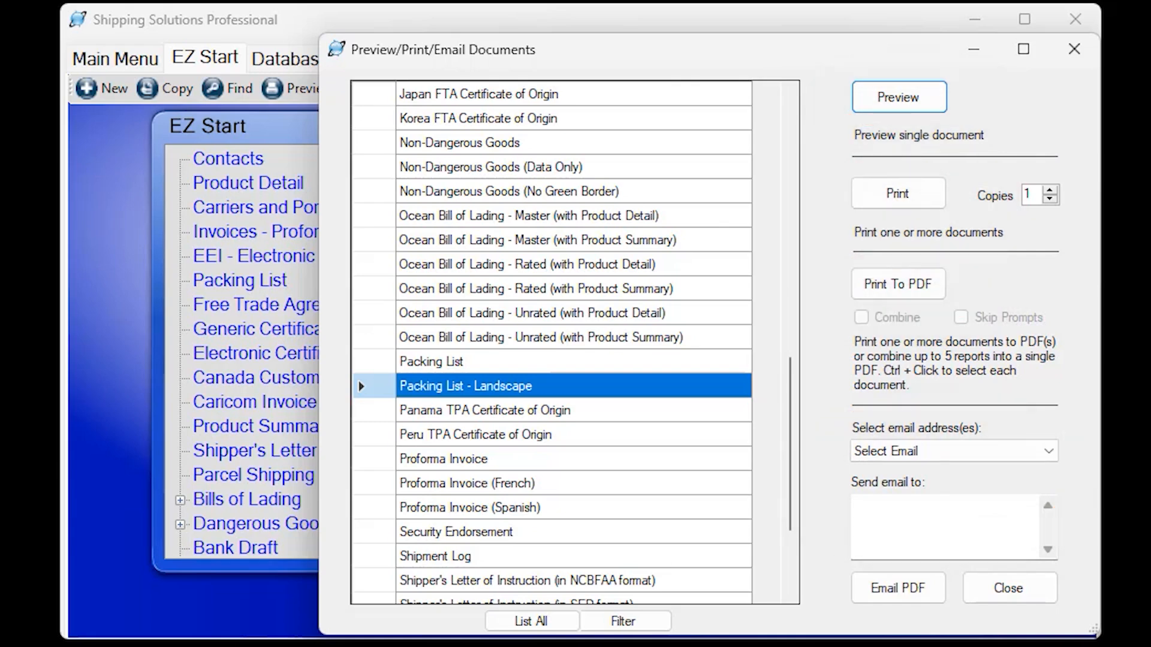
{"action": "left_click", "coordinate": [1074, 49]}
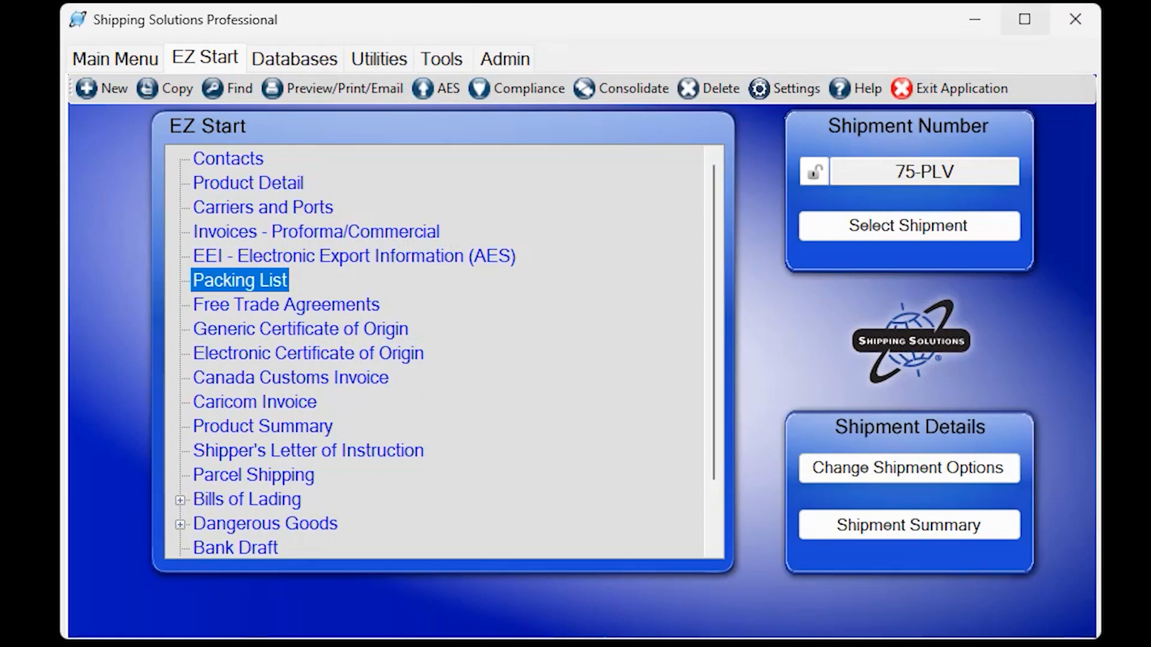
Examine the customization properties of the standard Packing List document, including its display options and decimal settings, and close them.
{"action": "left_click", "coordinate": [436, 61]}
{"action": "left_click", "coordinate": [180, 304]}
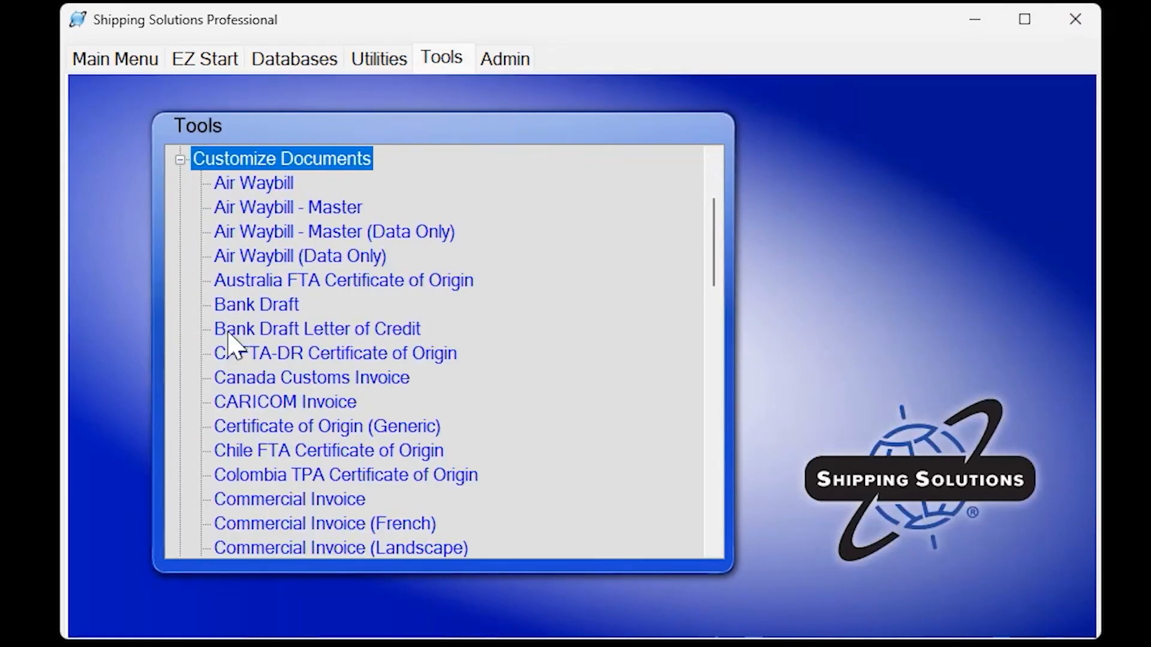
{"action": "scroll", "coordinate": [398, 347], "scroll_direction": "down", "scroll_amount": 5}
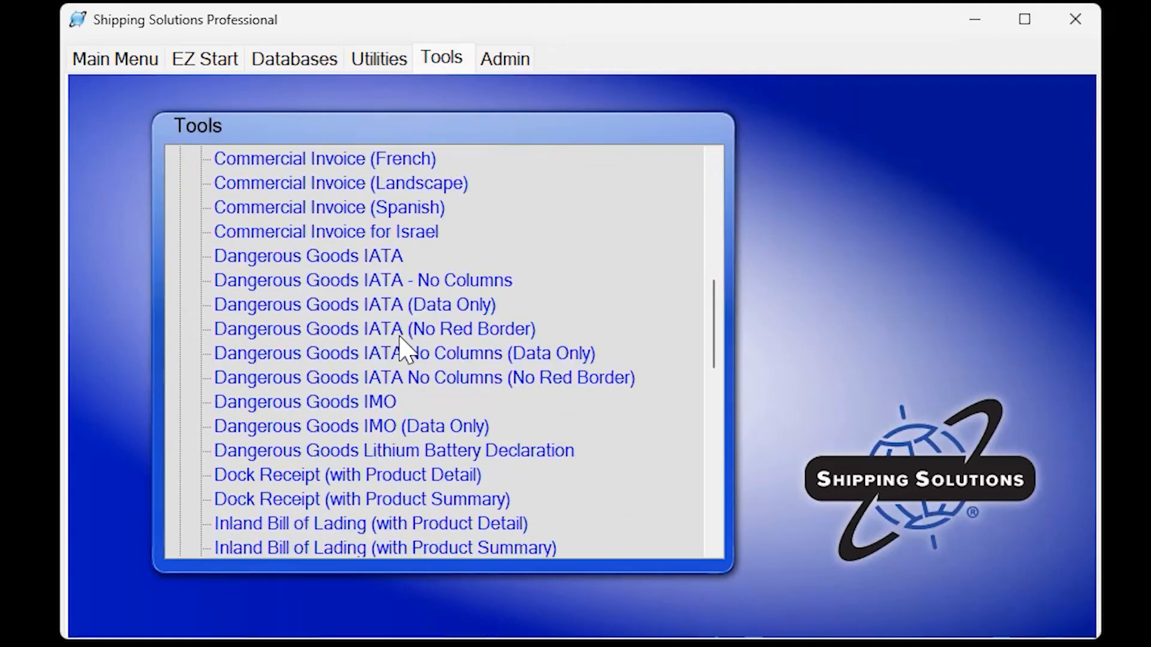
{"action": "scroll", "coordinate": [404, 351], "scroll_direction": "down", "scroll_amount": 6}
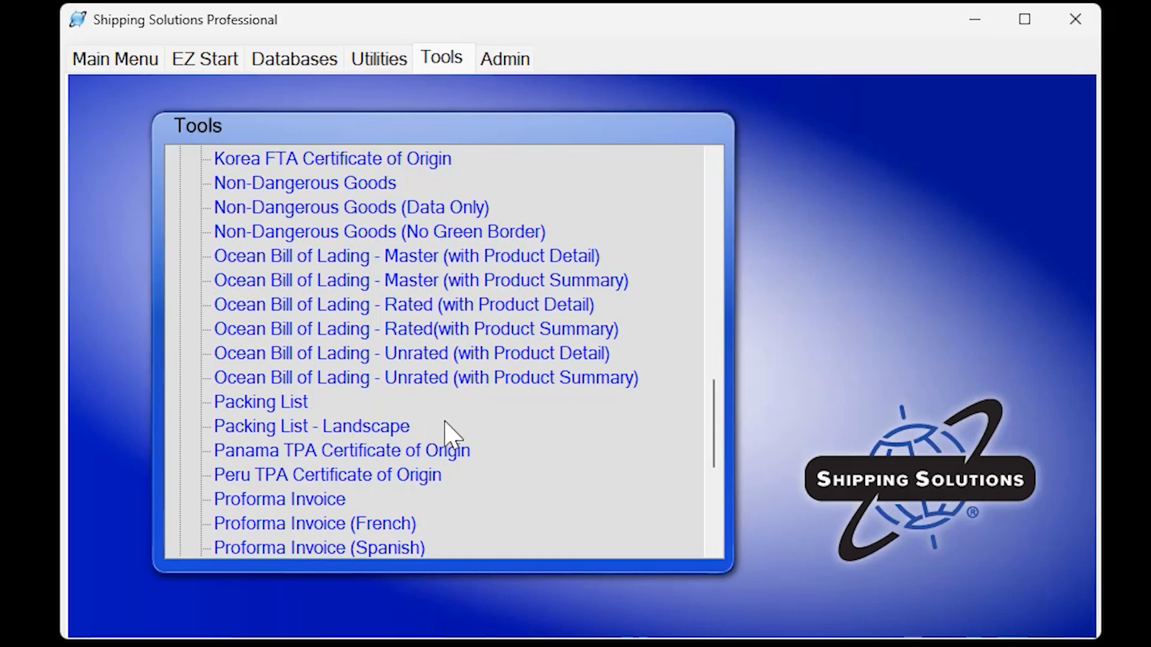
{"action": "double_click", "coordinate": [297, 403]}
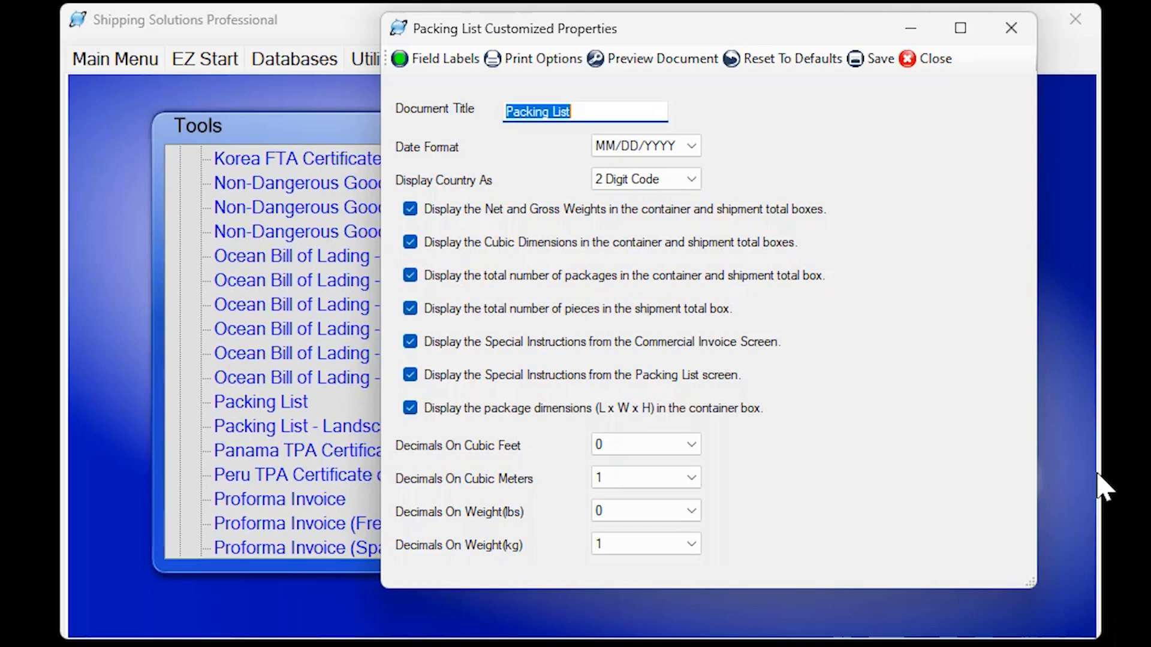
{"action": "left_click", "coordinate": [930, 58]}
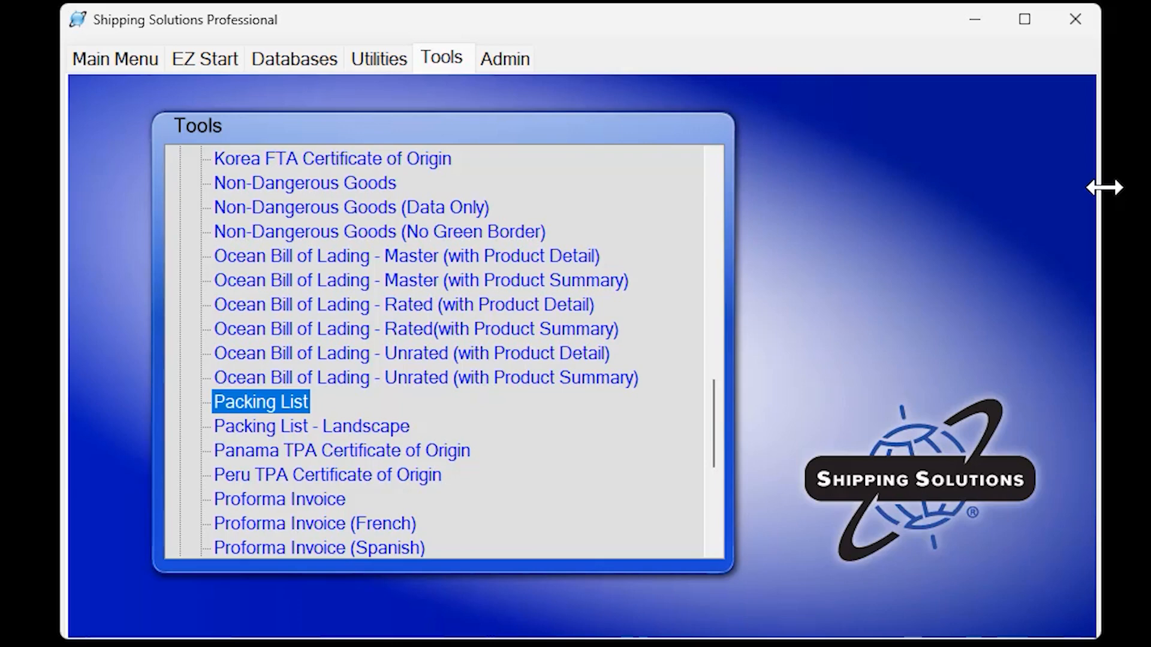
Review the administrative Global Settings, including the option to calculate packing list weight, and close them.
{"action": "left_click", "coordinate": [513, 60]}
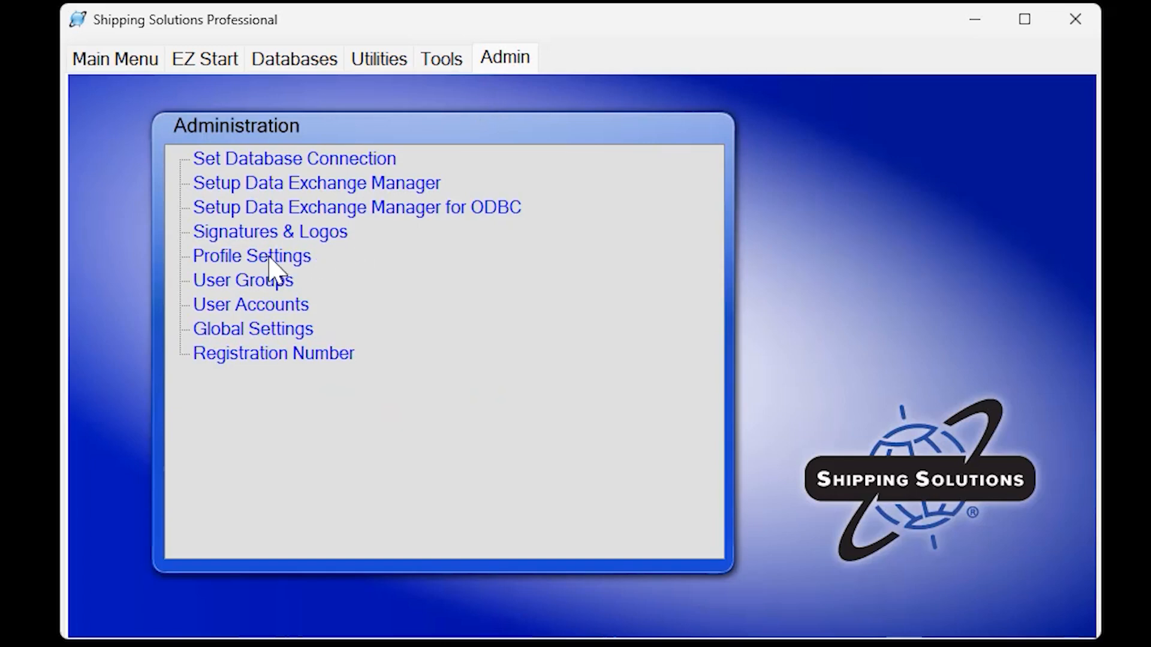
{"action": "left_click", "coordinate": [246, 329]}
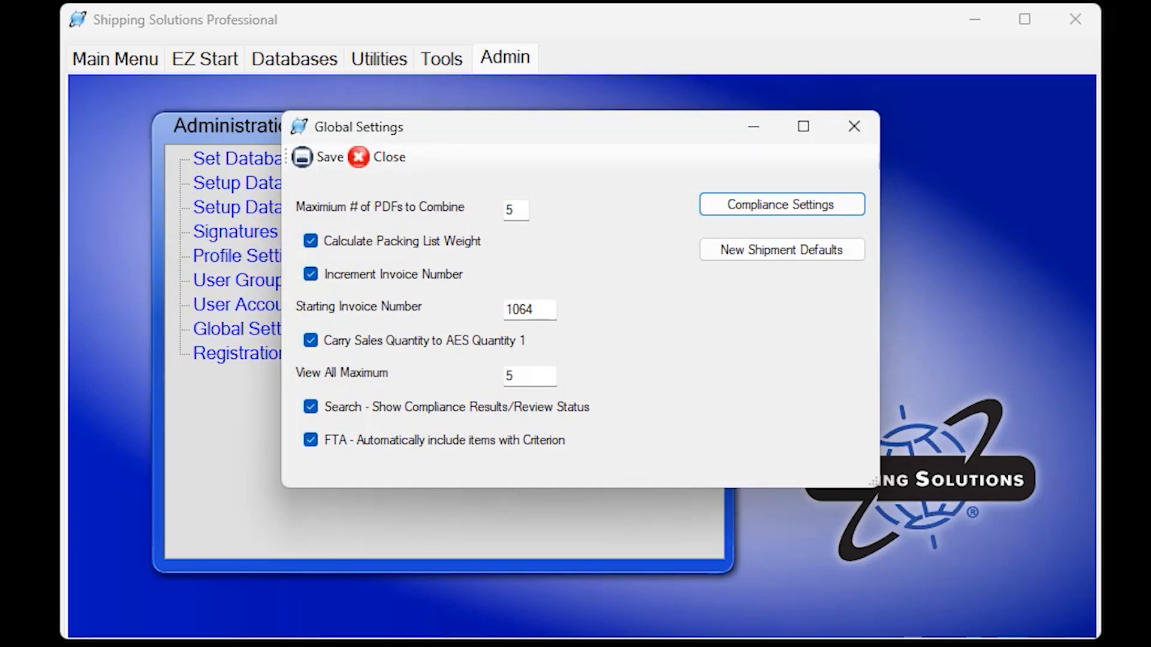
{"action": "left_click", "coordinate": [853, 127]}
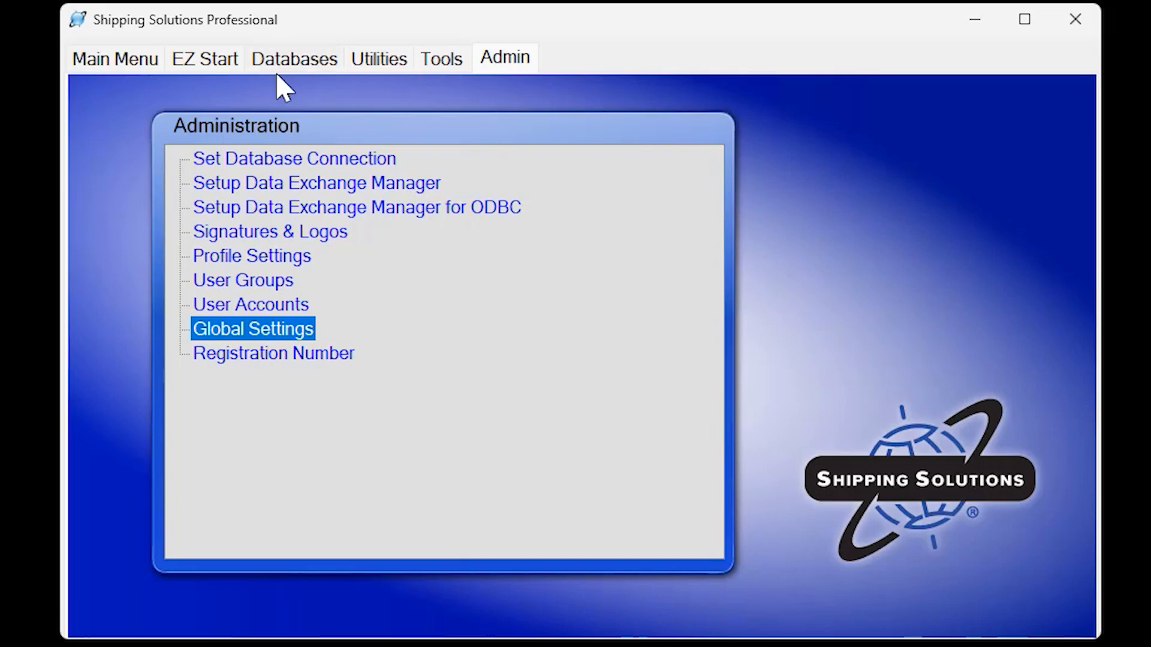
Review the Package Types database with its box dimensions, close it and return to the program's start page.
{"action": "left_click", "coordinate": [292, 72]}
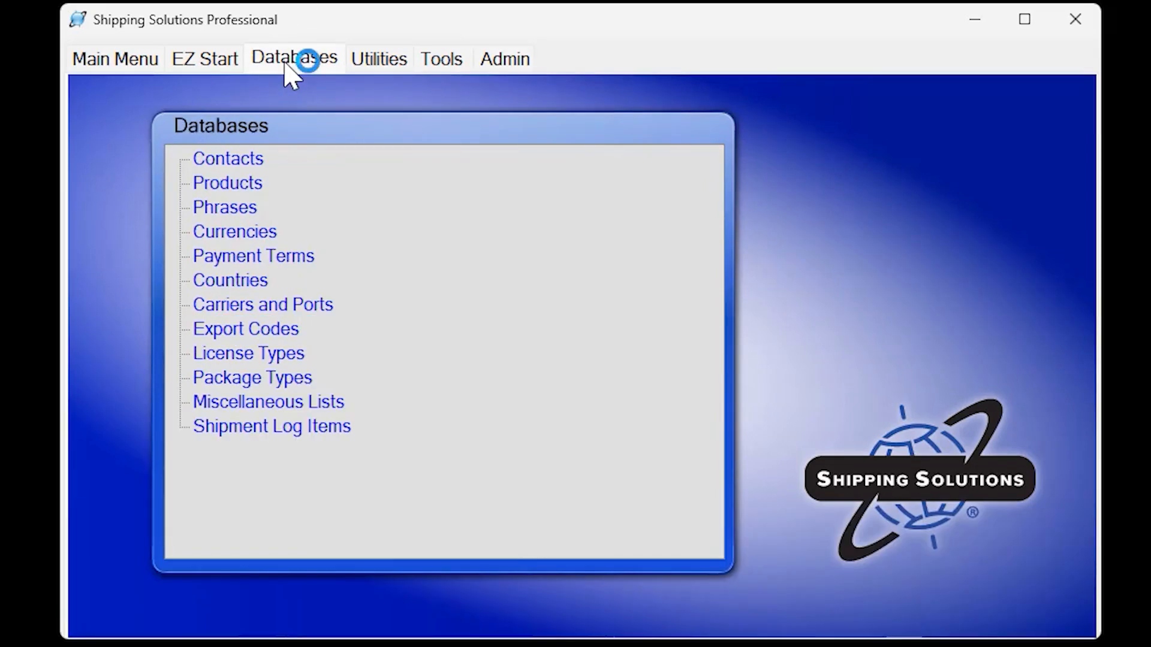
{"action": "left_click", "coordinate": [269, 378]}
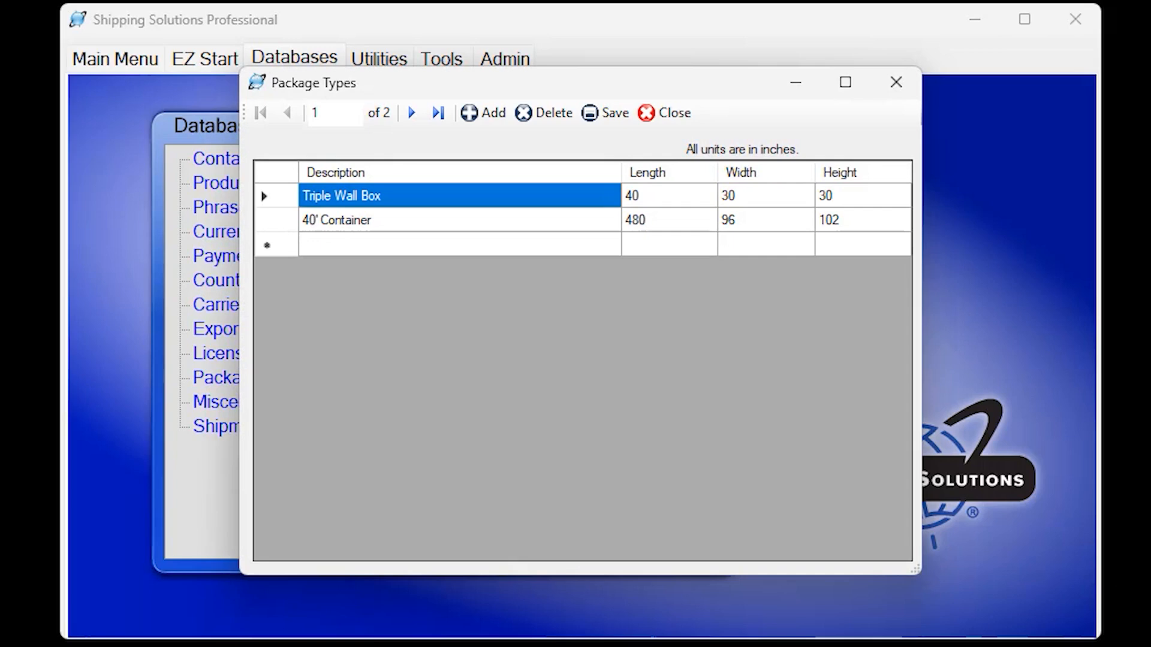
{"action": "left_click", "coordinate": [896, 83]}
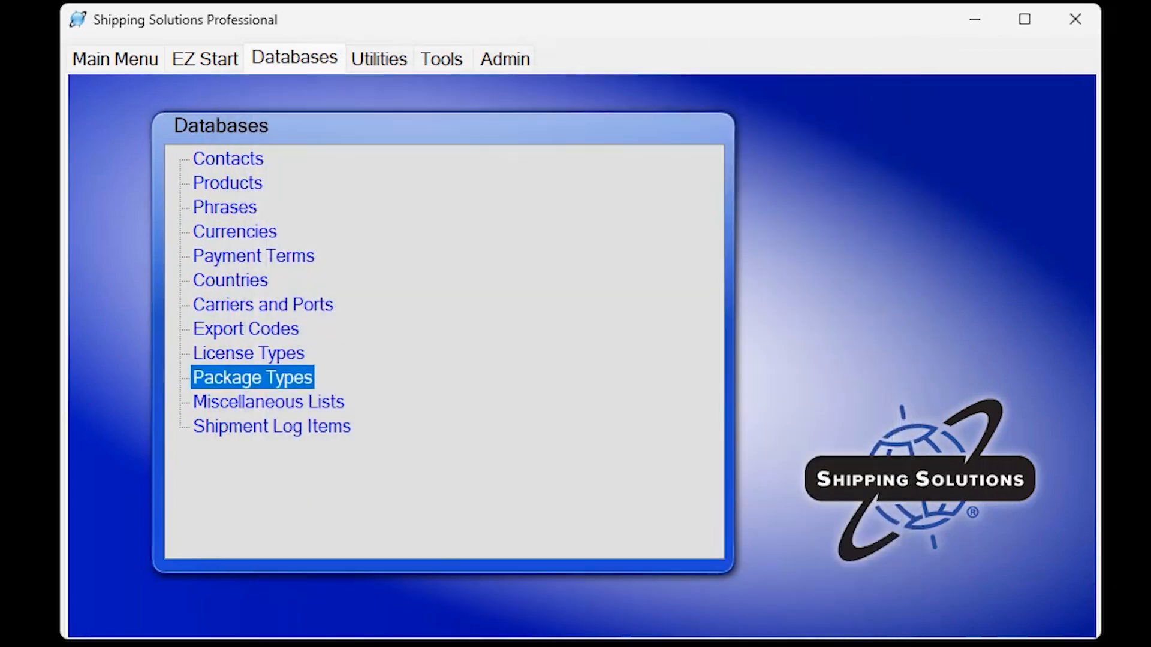
{"action": "left_click", "coordinate": [138, 67]}
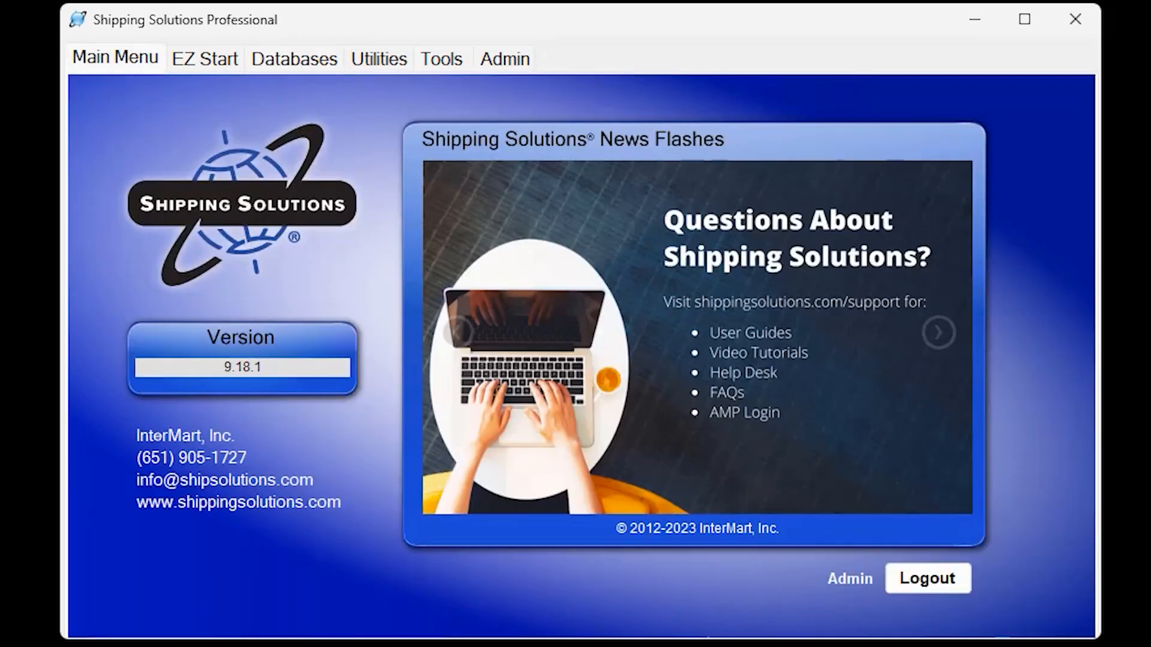